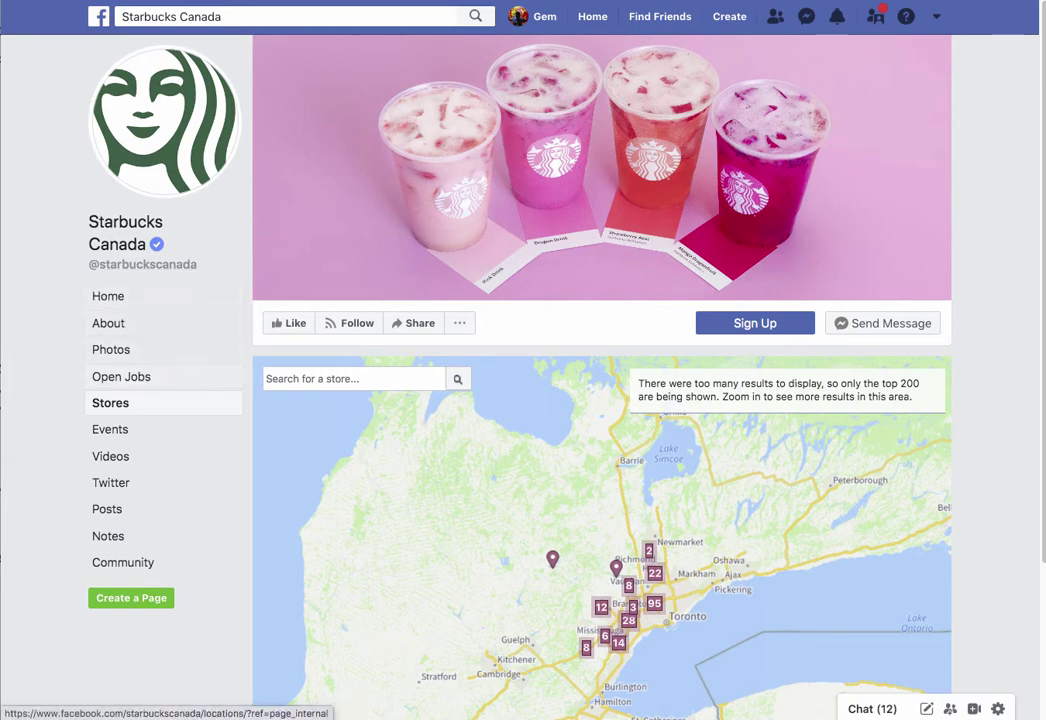
Step: Zoom the Starbucks Canada store map in around Toronto and Brampton
{"action": "scroll", "coordinate": [702, 615], "scroll_direction": "up", "scroll_amount": 2}
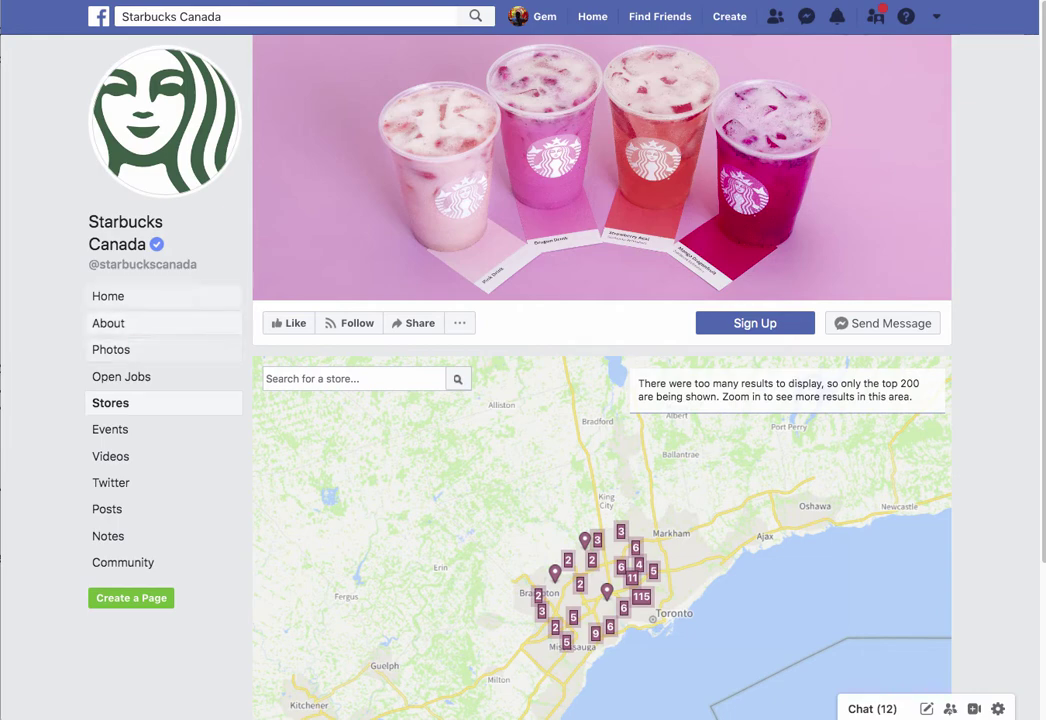
{"action": "scroll", "coordinate": [555, 528], "scroll_direction": "up", "scroll_amount": 3}
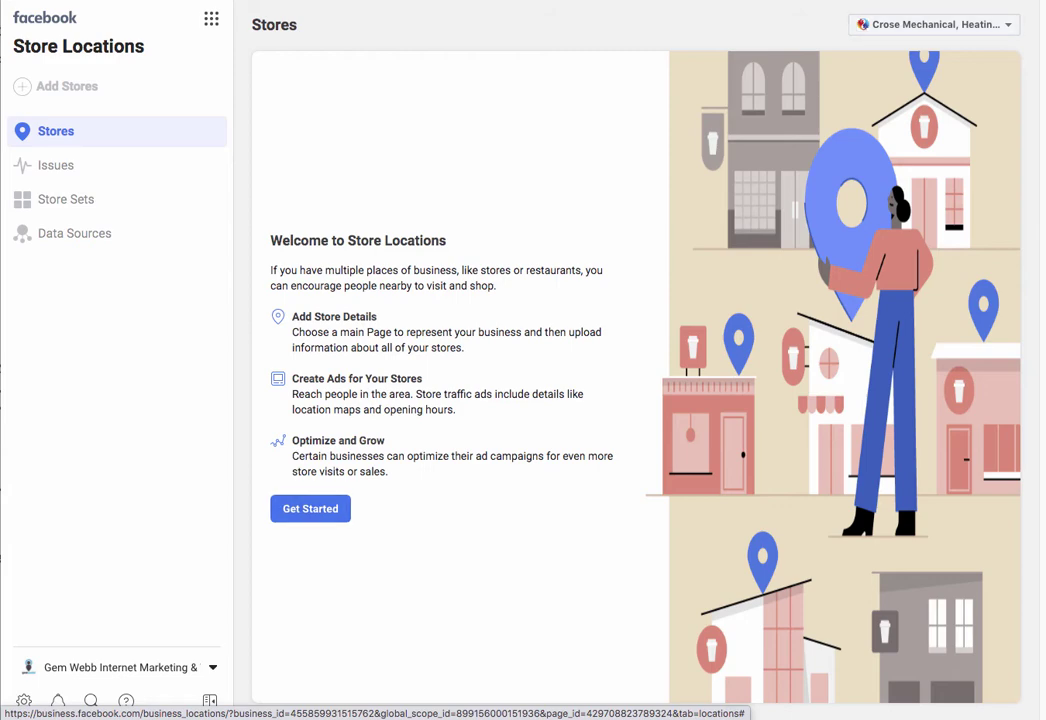
Step: Highlight the store details text on the Store Locations welcome screen
{"action": "left_click_drag", "start_coordinate": [303, 316], "coordinate": [377, 316]}
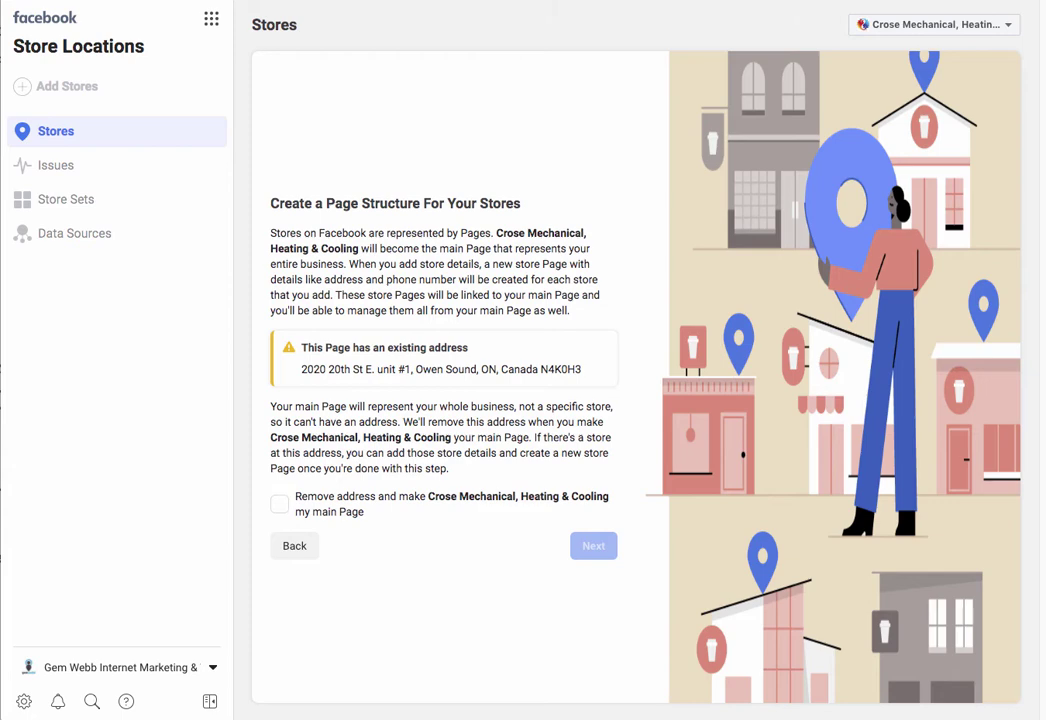
{"action": "left_click_drag", "start_coordinate": [333, 295], "coordinate": [491, 280]}
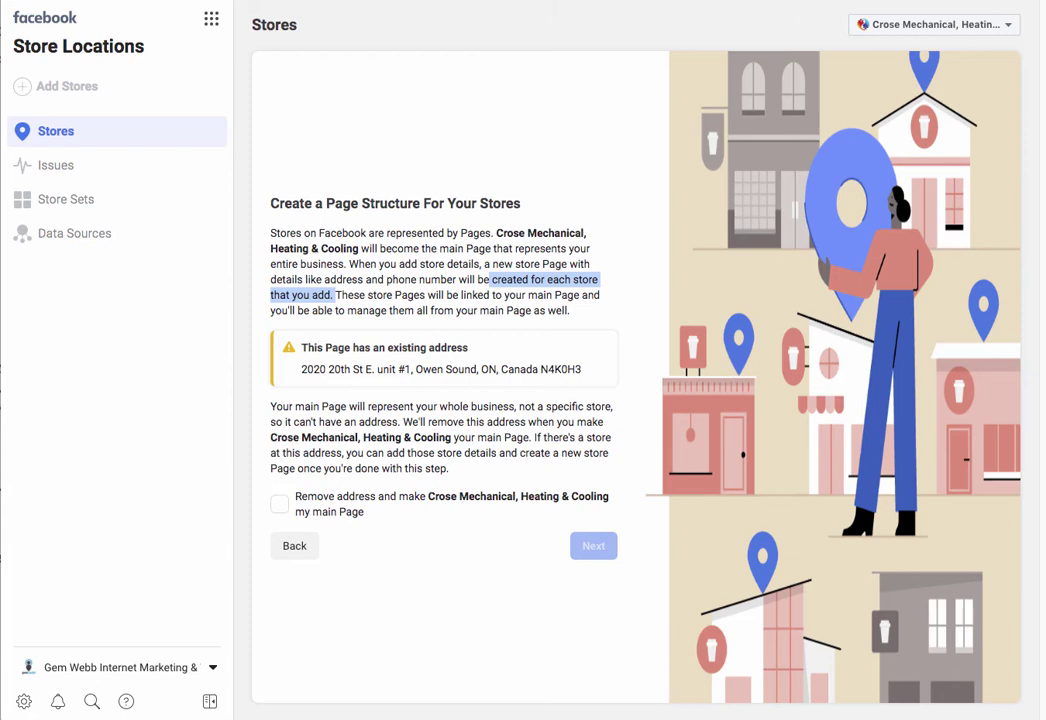
{"action": "left_click_drag", "start_coordinate": [518, 406], "coordinate": [606, 406]}
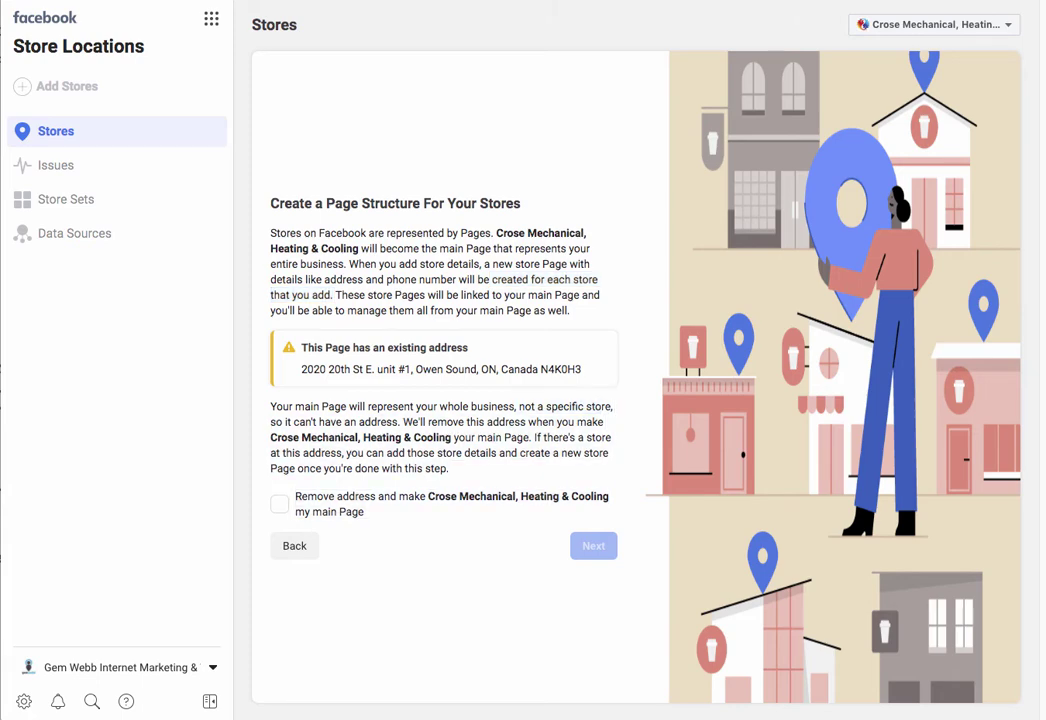
{"action": "left_click_drag", "start_coordinate": [331, 421], "coordinate": [398, 421]}
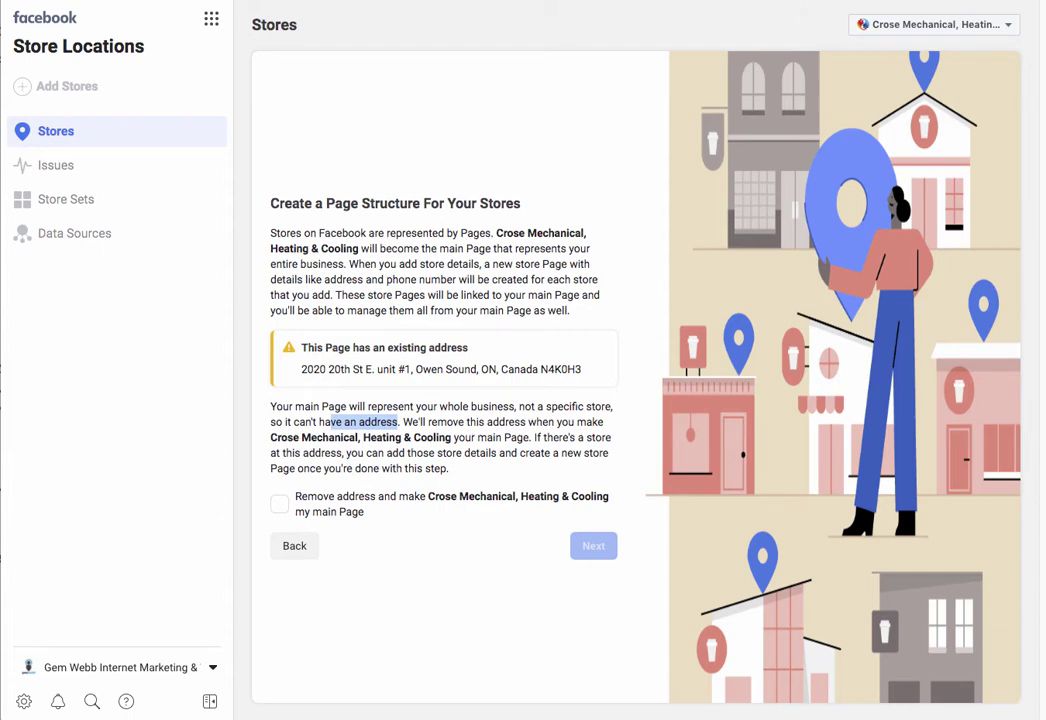
{"action": "left_click_drag", "start_coordinate": [347, 453], "coordinate": [541, 453]}
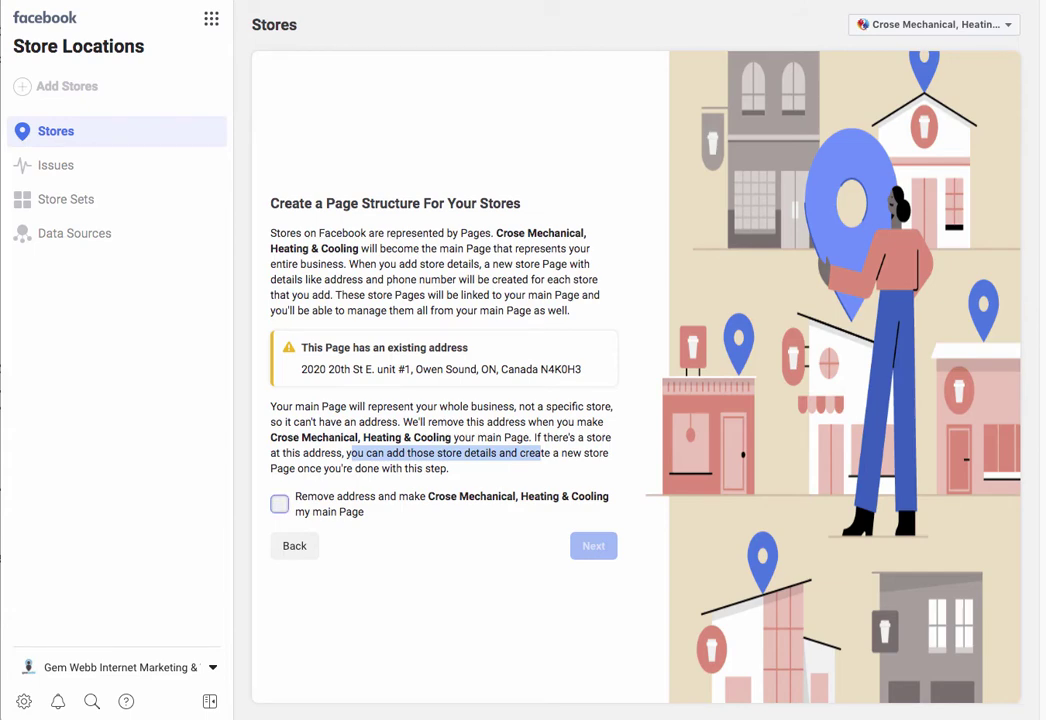
{"action": "left_click", "coordinate": [279, 504]}
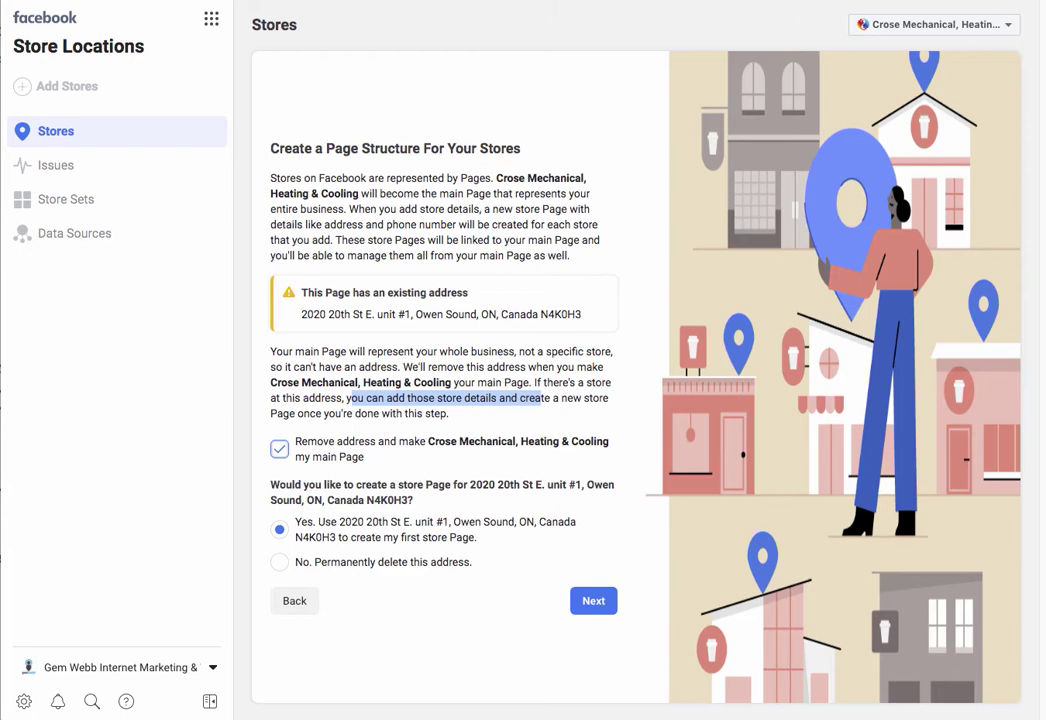
{"action": "left_click", "coordinate": [593, 600]}
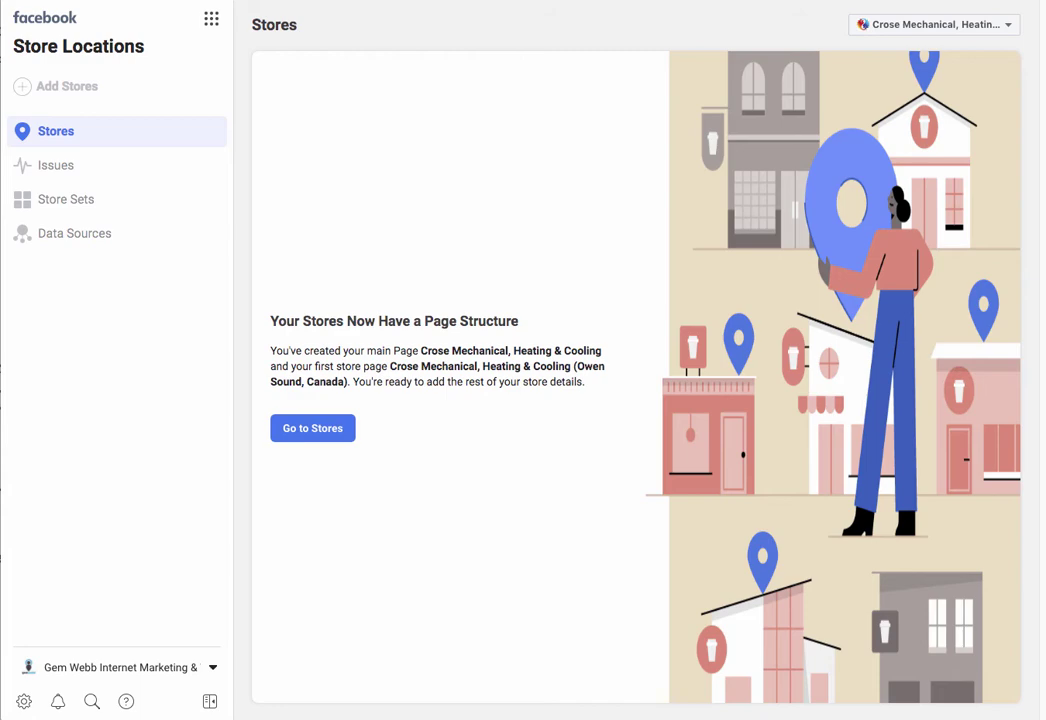
Step: Go to the Stores list, briefly checking the Business Tools menu before closing it
{"action": "left_click", "coordinate": [312, 428]}
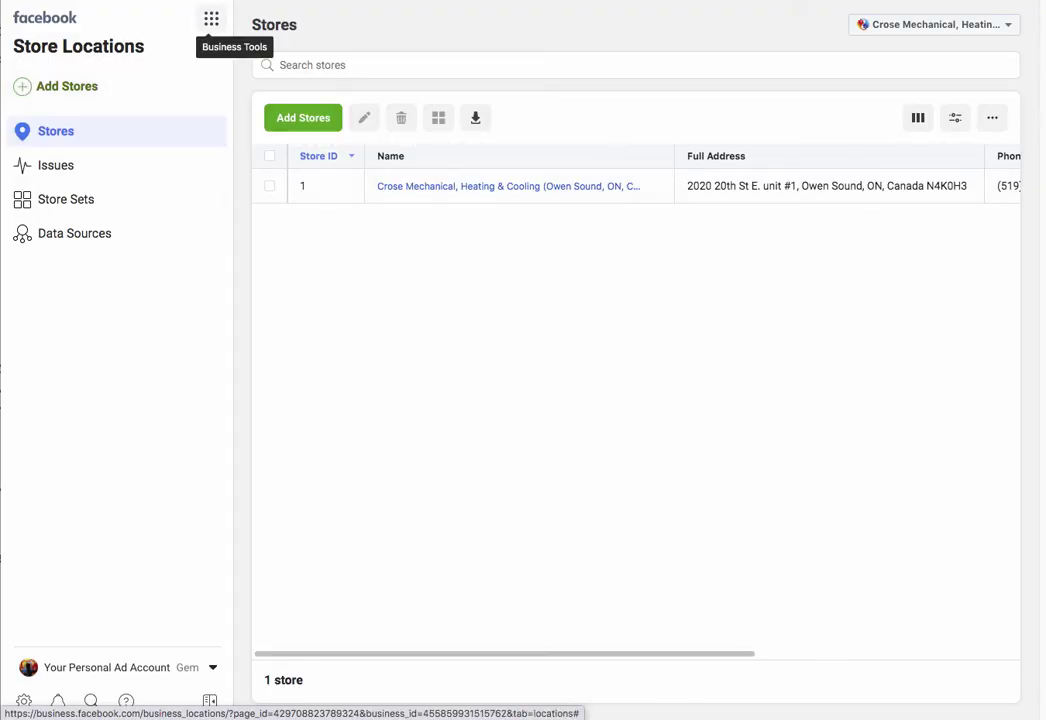
{"action": "left_click", "coordinate": [211, 18]}
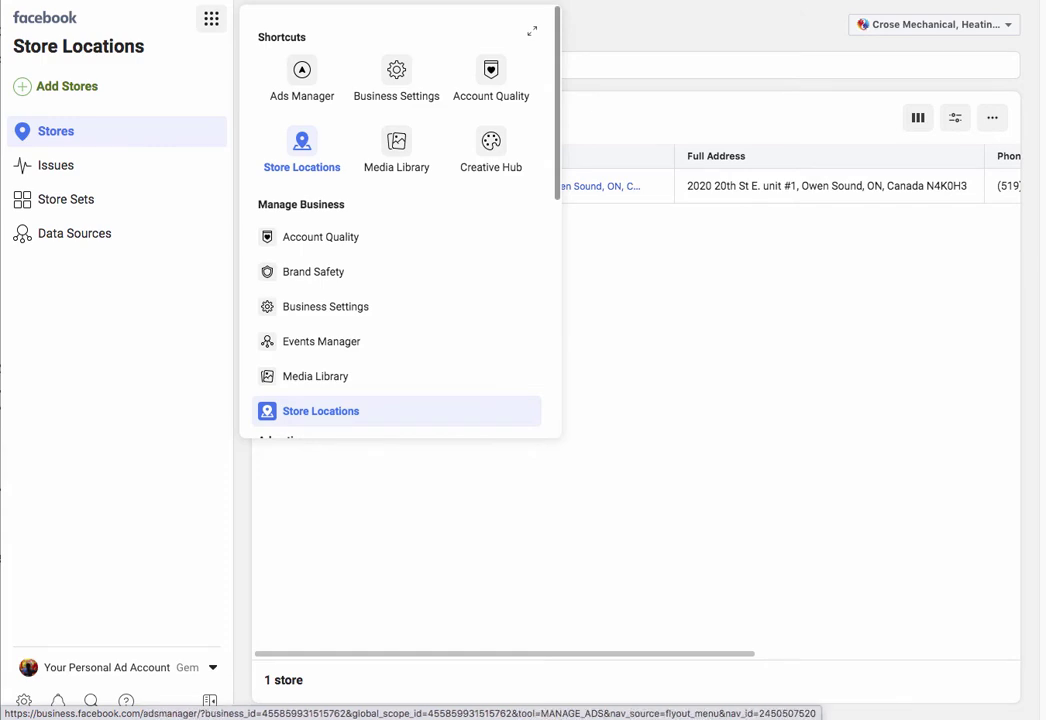
{"action": "key", "text": "Escape"}
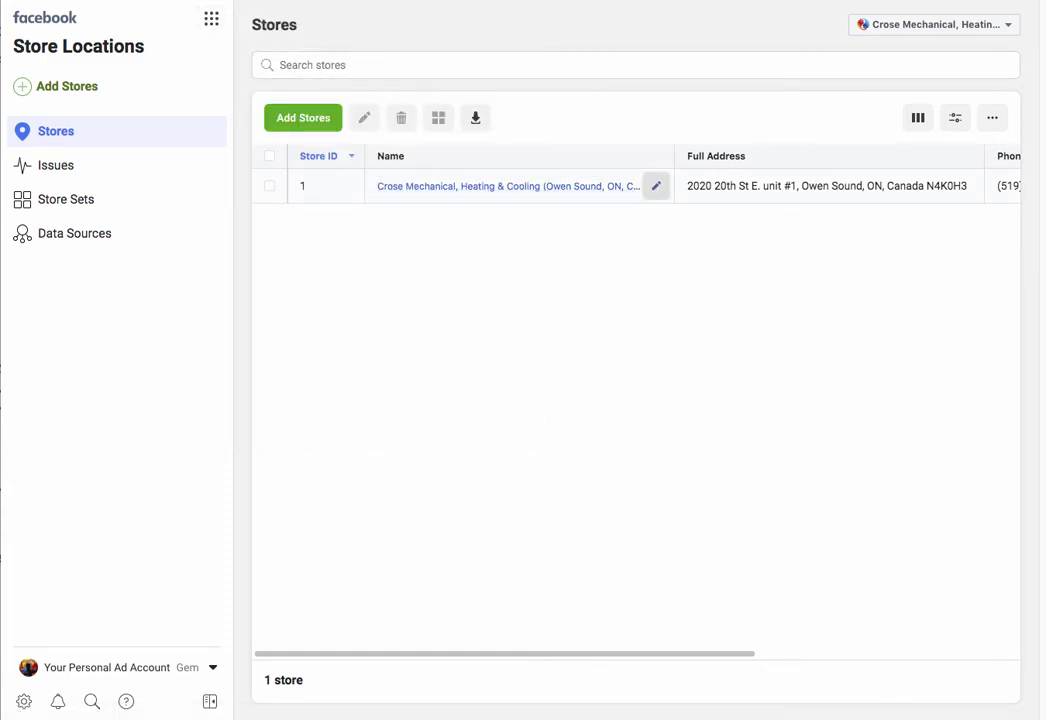
Step: Open the Owen Sound store's details and zoom its location map out
{"action": "left_click", "coordinate": [656, 186]}
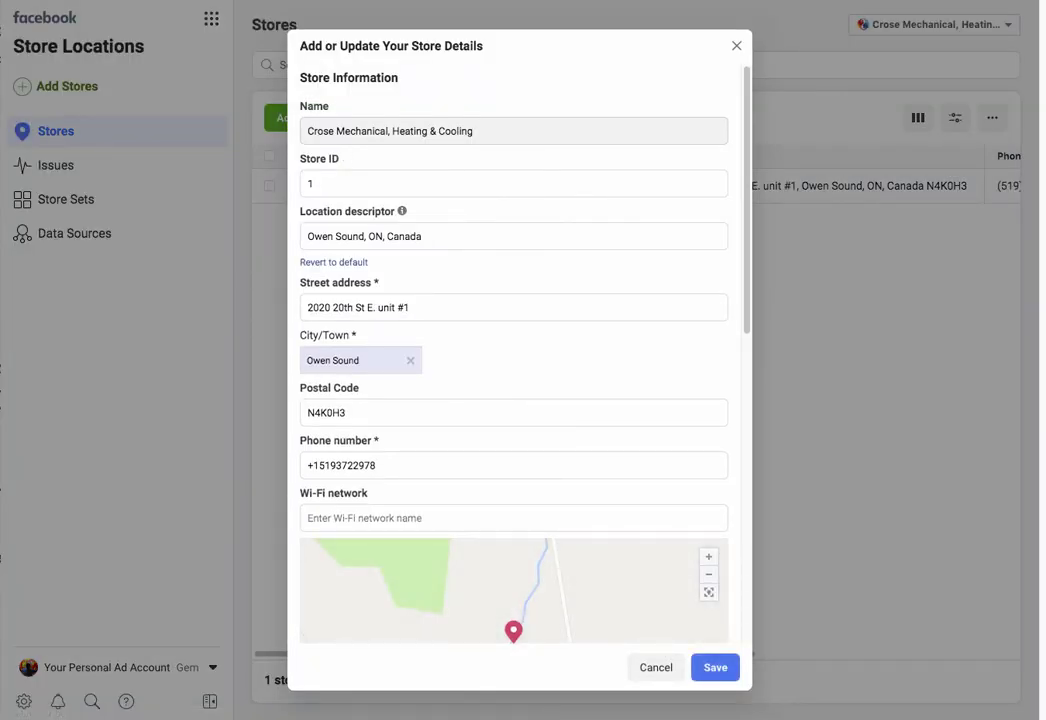
{"action": "scroll", "coordinate": [513, 400], "scroll_direction": "down", "scroll_amount": 1}
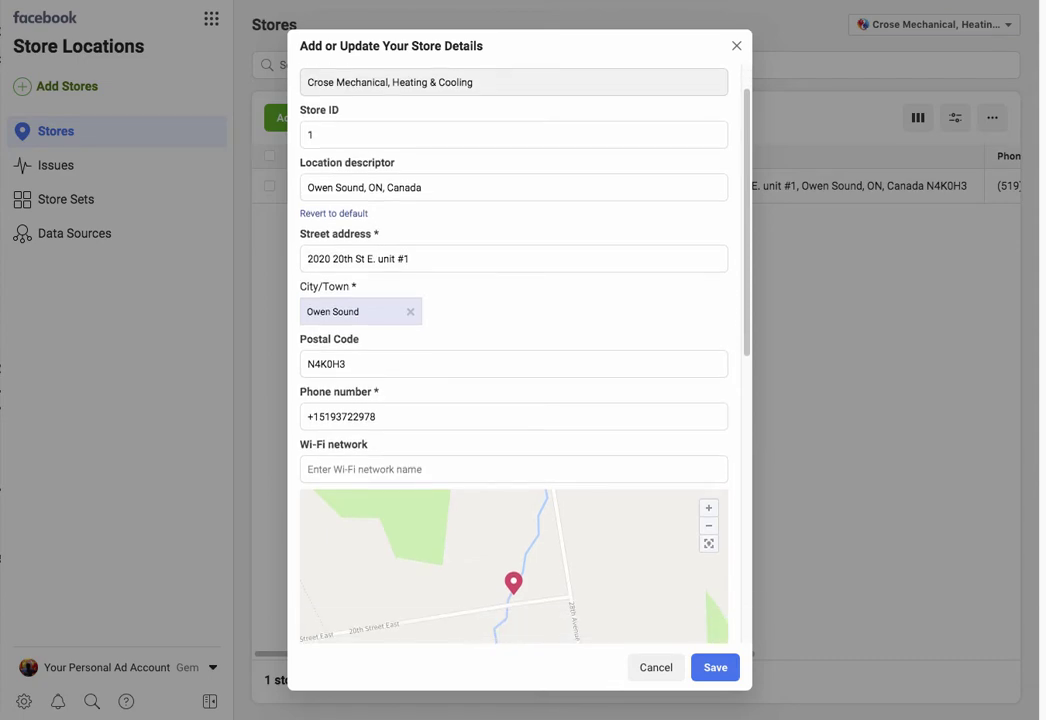
{"action": "scroll", "coordinate": [513, 400], "scroll_direction": "down", "scroll_amount": 3}
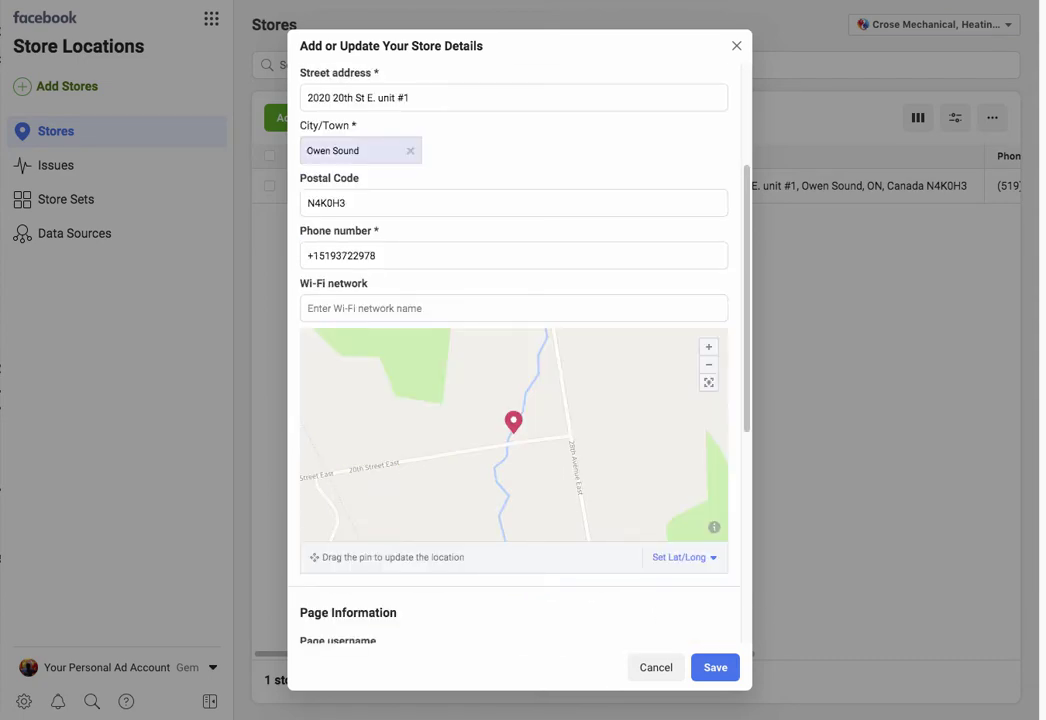
{"action": "left_click", "coordinate": [708, 364]}
{"action": "left_click", "coordinate": [708, 364]}
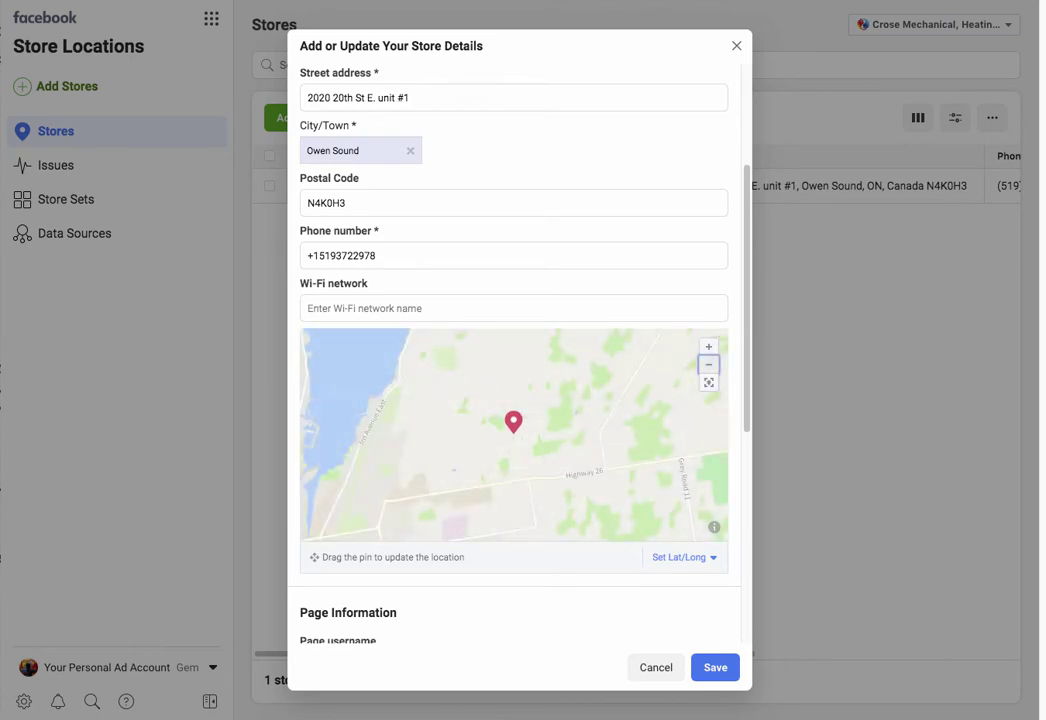
{"action": "scroll", "coordinate": [513, 360], "scroll_direction": "down", "scroll_amount": 3}
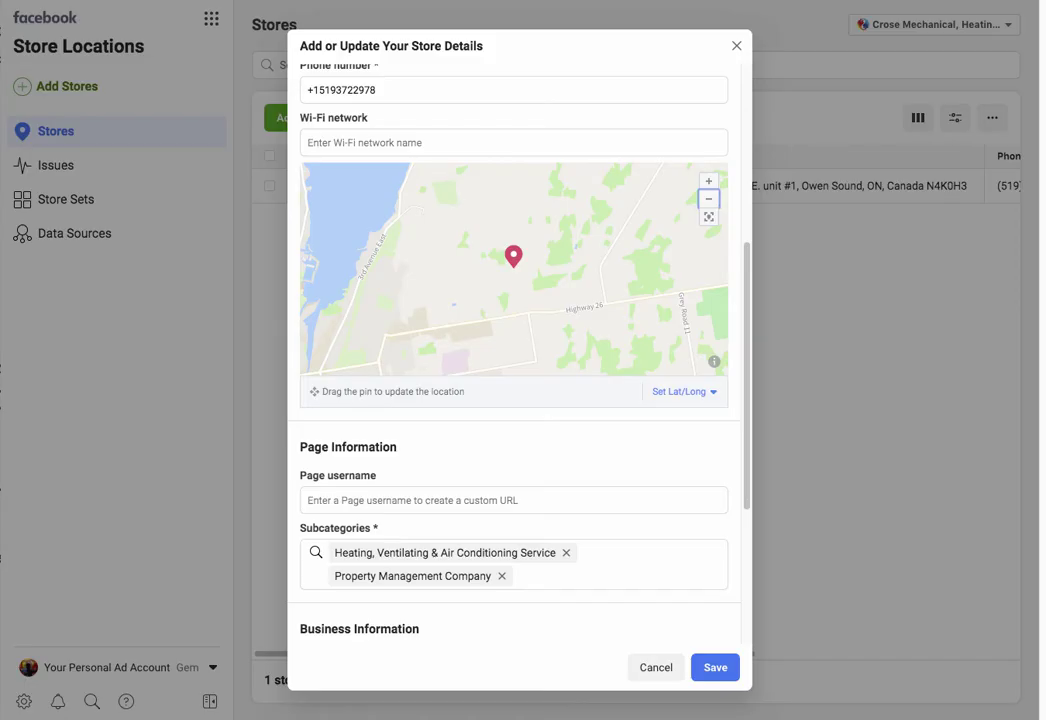
Step: Enter page username 'crosemechanicalowensound' and save the Owen Sound store
{"action": "left_click", "coordinate": [513, 500]}
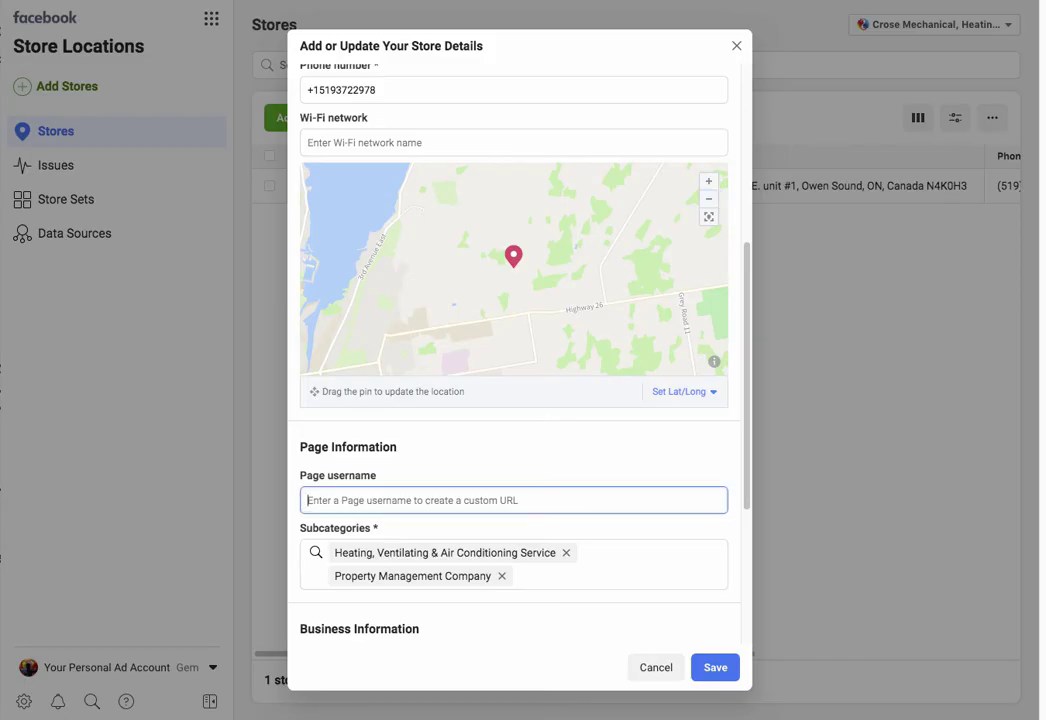
{"action": "type", "text": "C"}
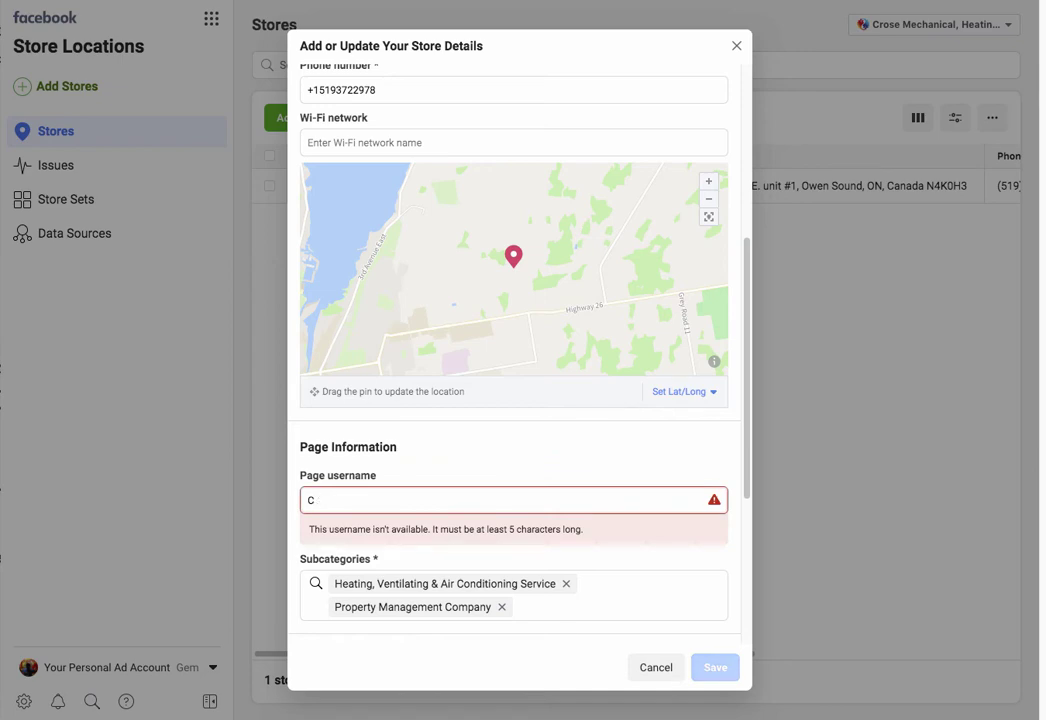
{"action": "key", "text": "BackSpace"}
{"action": "type", "text": "crosem"}
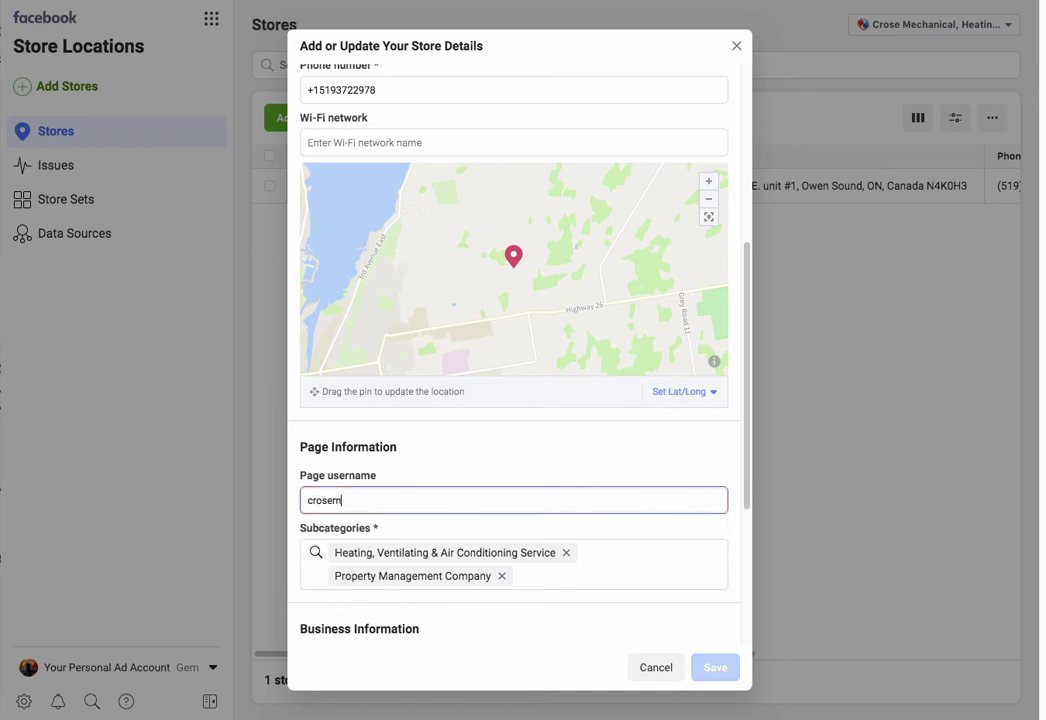
{"action": "type", "text": "echanical"}
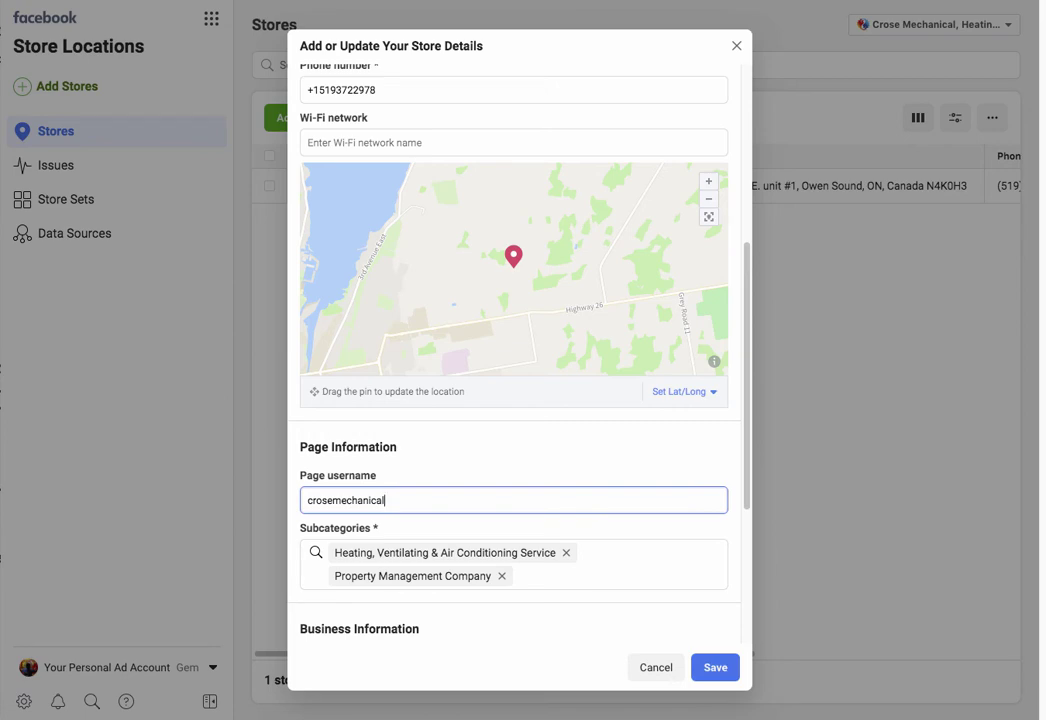
{"action": "type", "text": "owensound"}
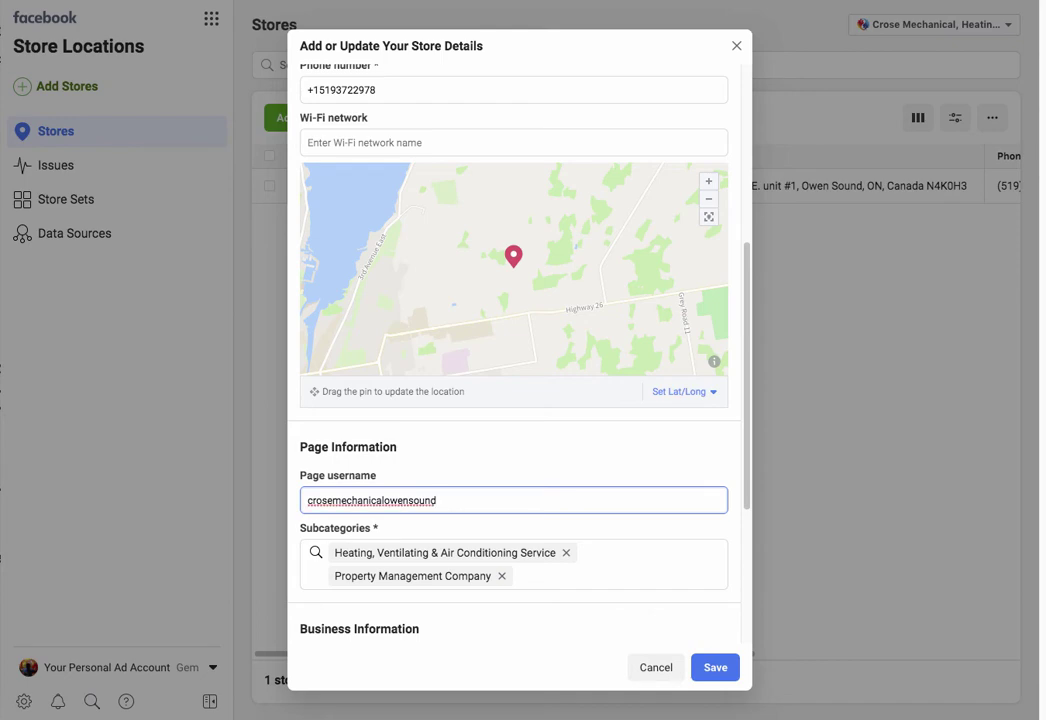
{"action": "left_click", "coordinate": [333, 500]}
{"action": "key", "text": "shift+Right"}
{"action": "key", "text": "shift+Right"}
{"action": "key", "text": "shift+Right"}
{"action": "key", "text": "shift+Right"}
{"action": "key", "text": "super+Tab"}
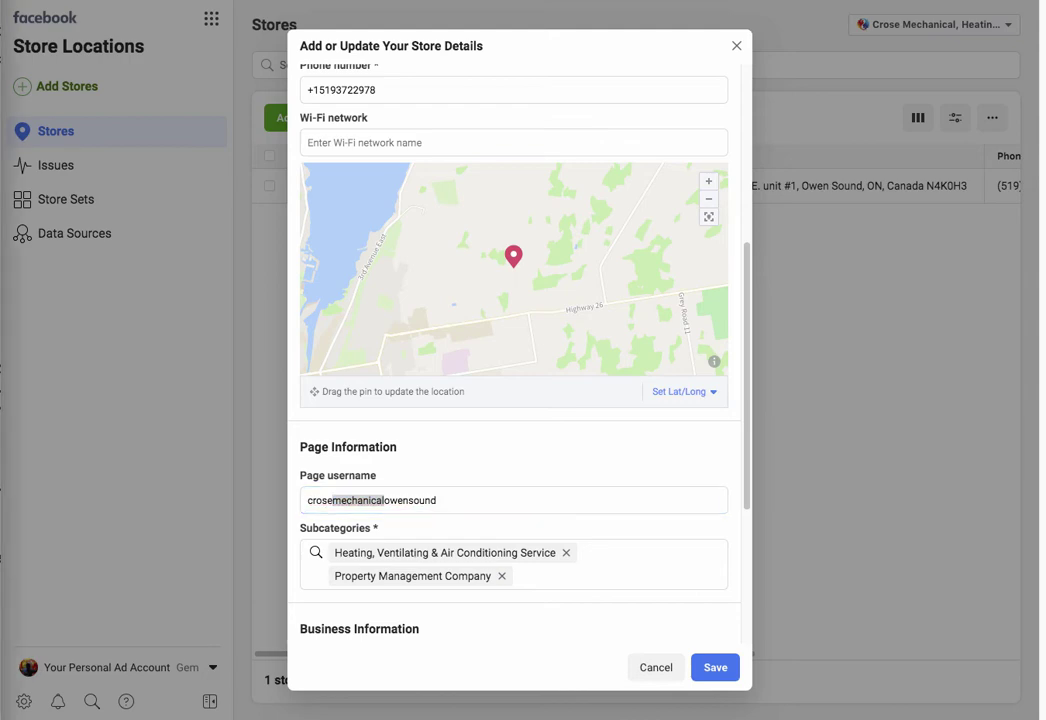
{"action": "key", "text": "super+Tab"}
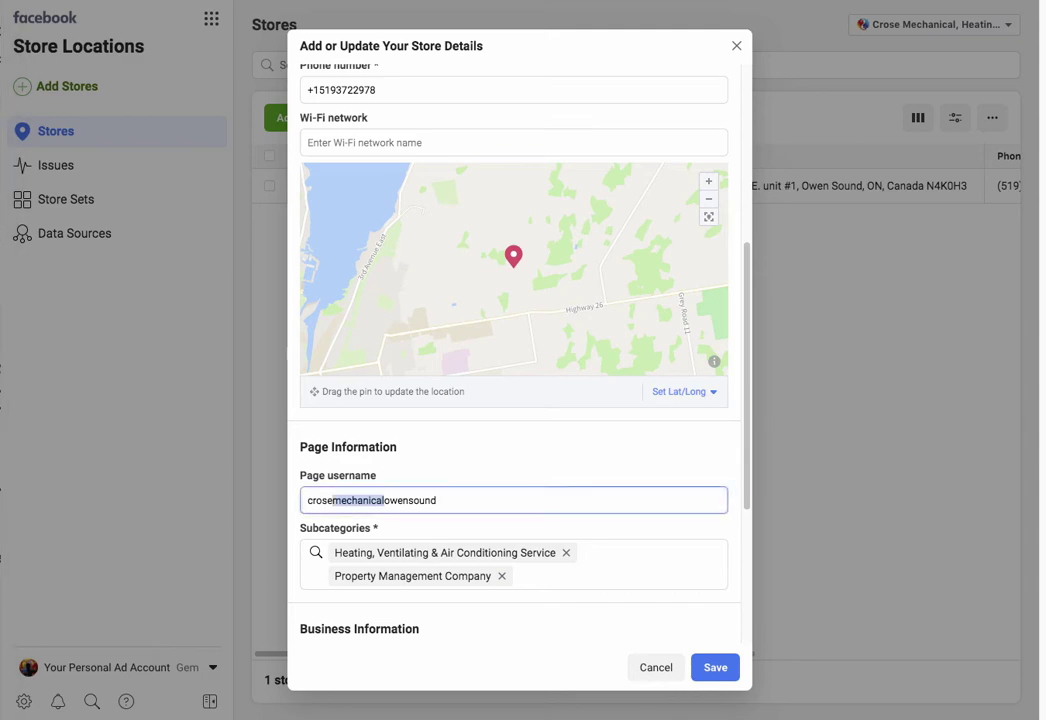
{"action": "left_click", "coordinate": [398, 500]}
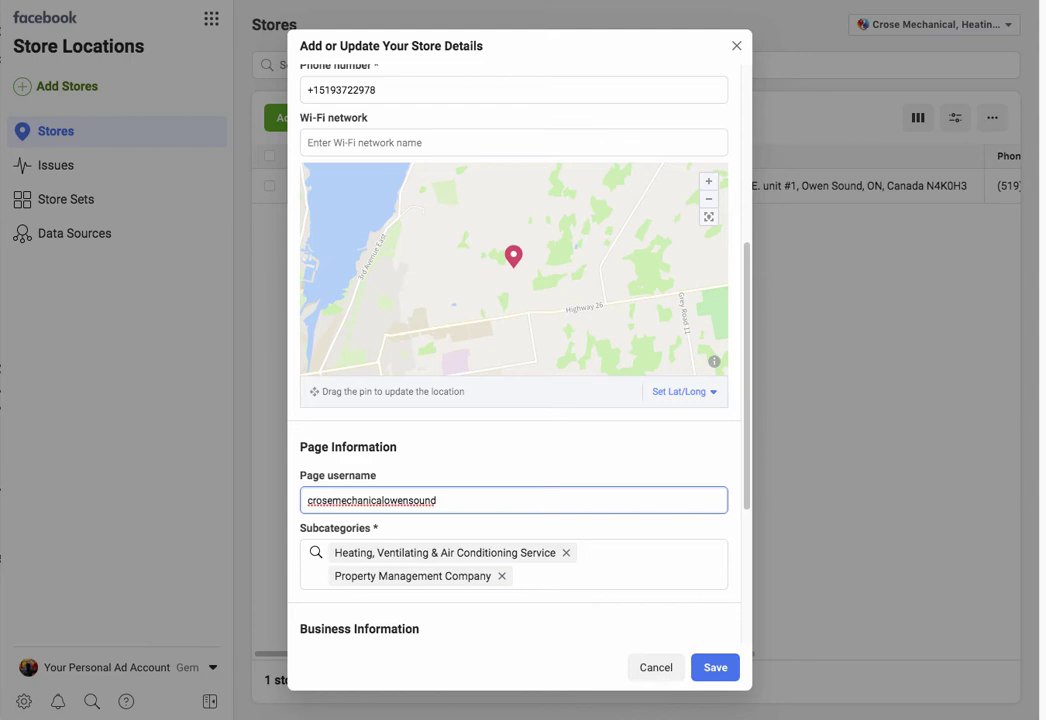
{"action": "scroll", "coordinate": [513, 350], "scroll_direction": "down", "scroll_amount": 3}
{"action": "scroll", "coordinate": [513, 350], "scroll_direction": "down", "scroll_amount": 1}
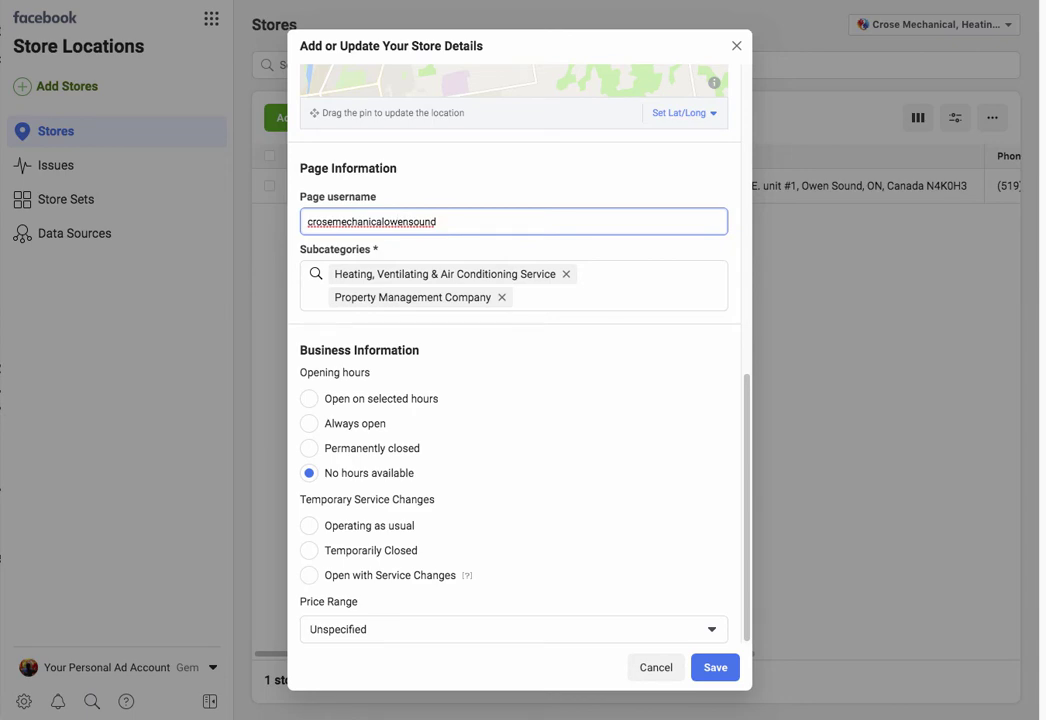
{"action": "left_click", "coordinate": [715, 667]}
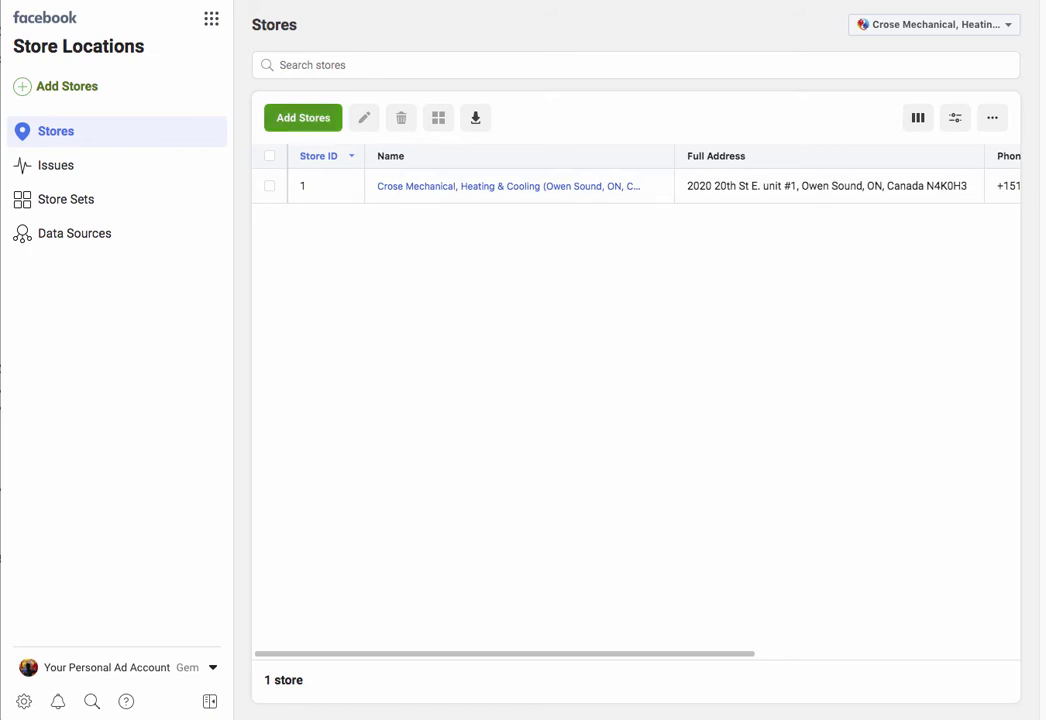
Step: Start Add Stores, pass the introduction and choose Add Manually to reach the new store form
{"action": "left_click", "coordinate": [303, 117]}
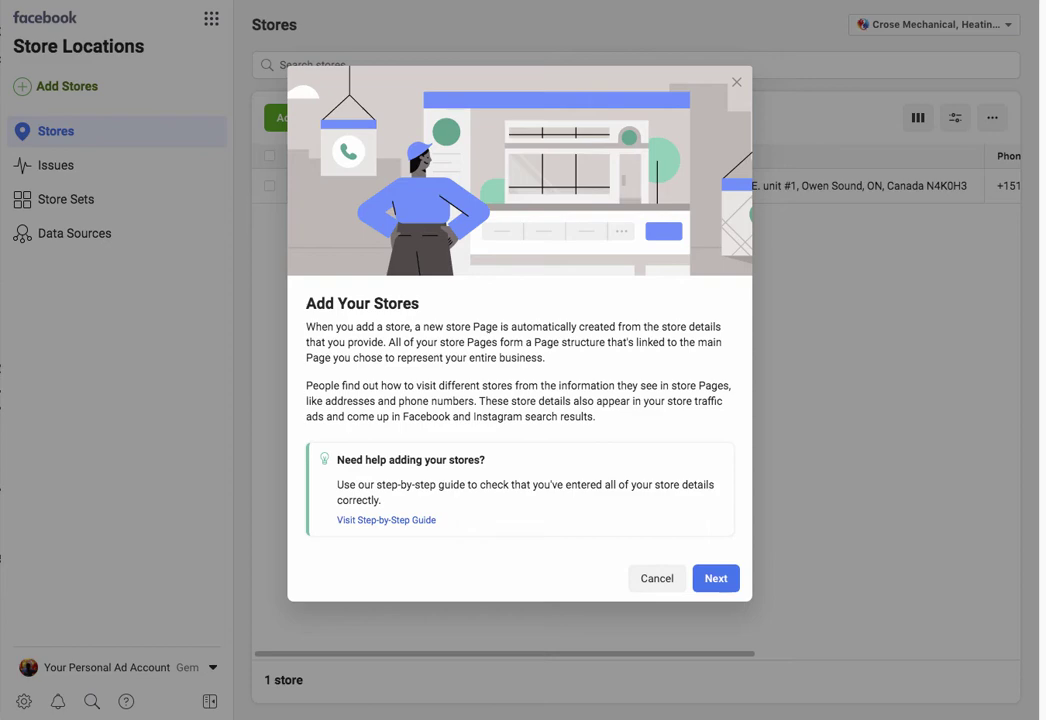
{"action": "left_click_drag", "start_coordinate": [403, 342], "coordinate": [545, 358]}
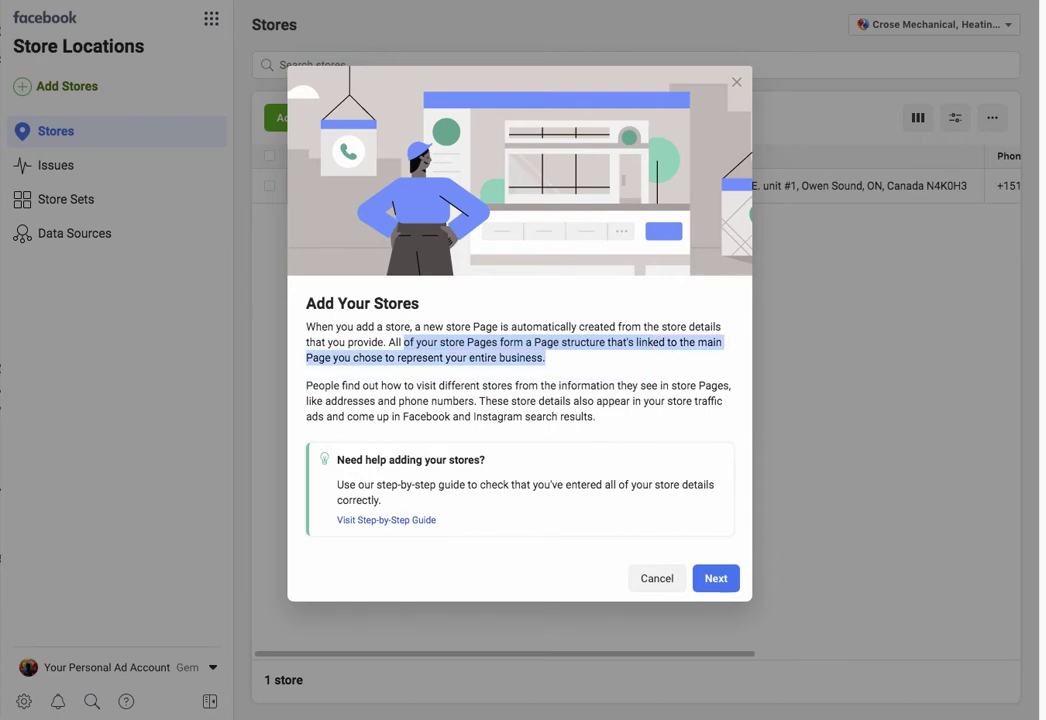
{"action": "left_click", "coordinate": [545, 358]}
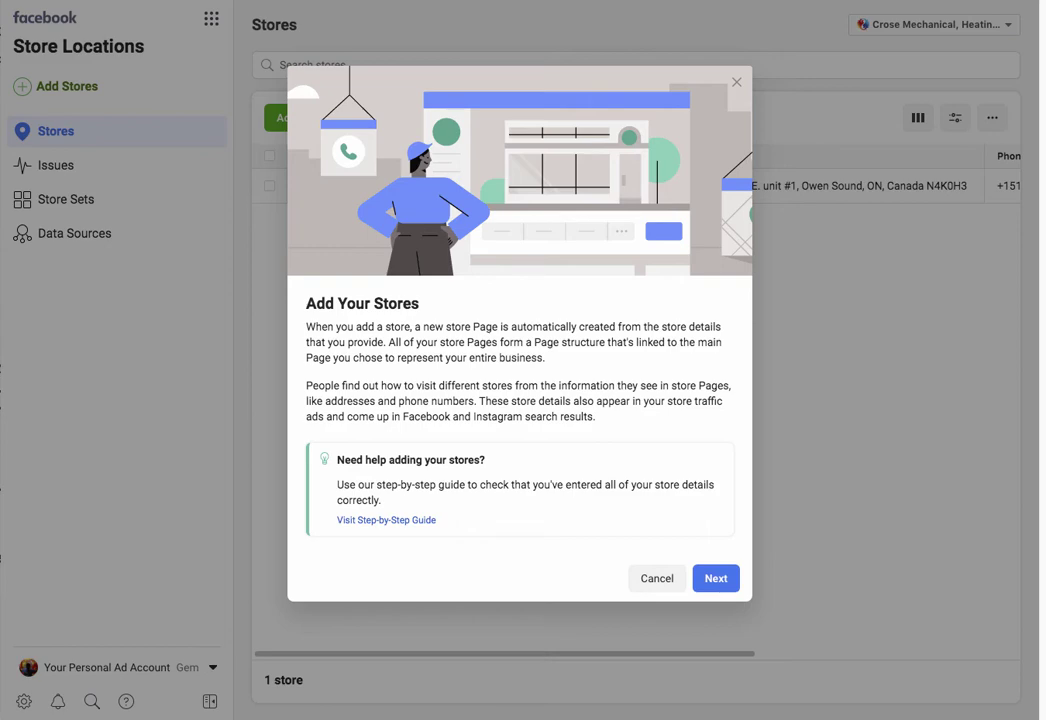
{"action": "left_click_drag", "start_coordinate": [596, 416], "coordinate": [342, 385]}
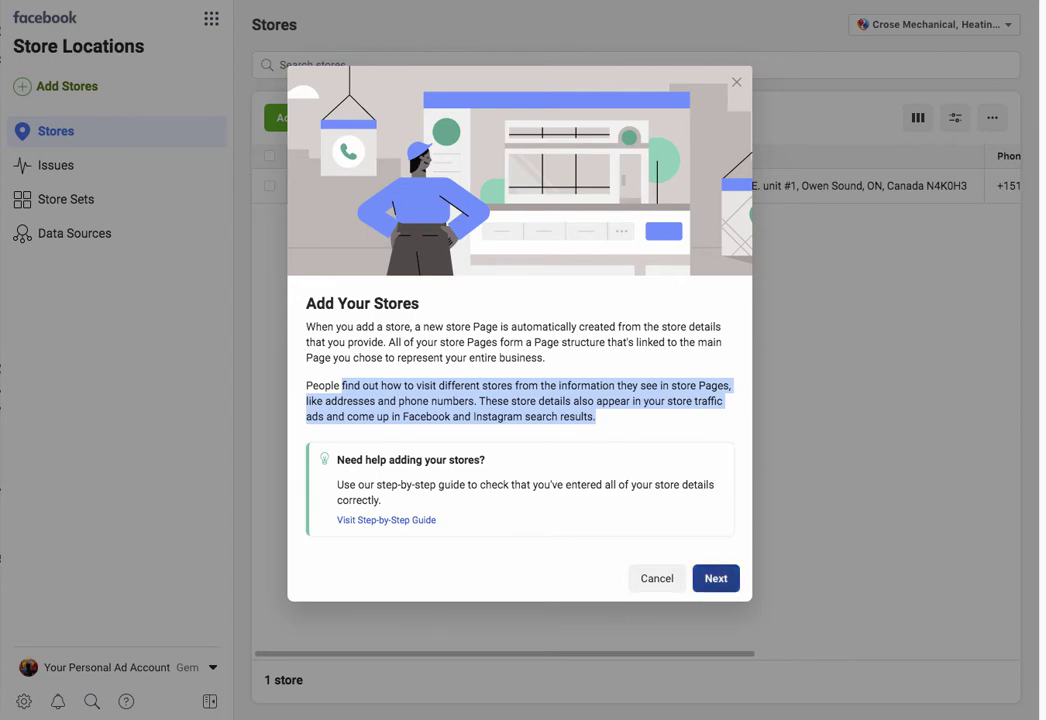
{"action": "left_click", "coordinate": [716, 578]}
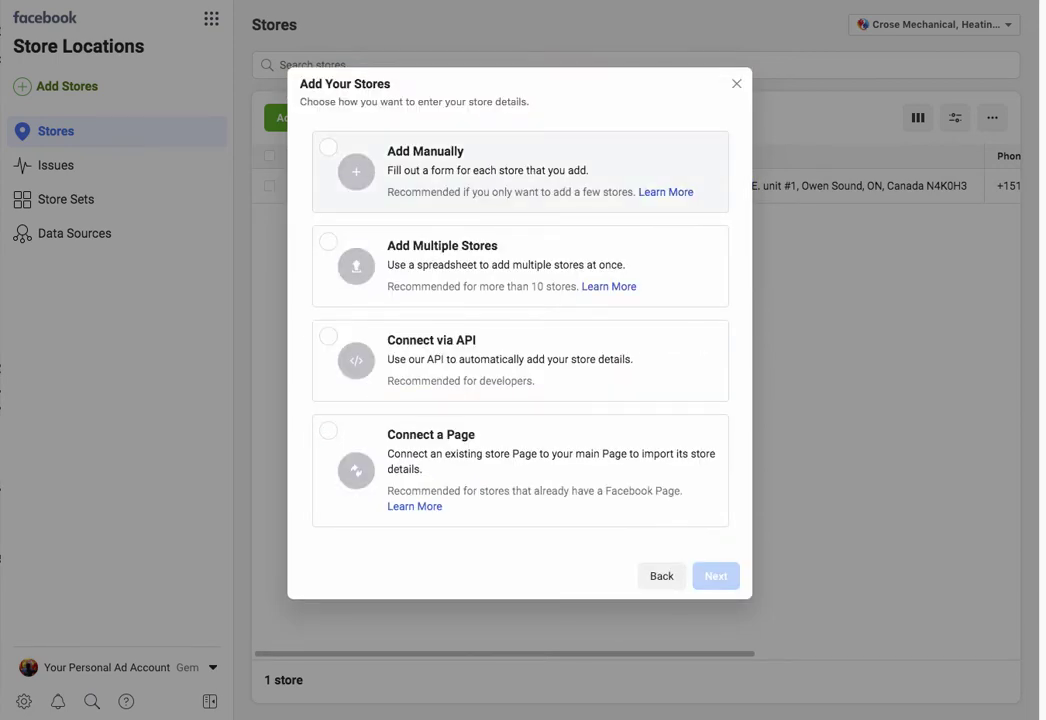
{"action": "left_click", "coordinate": [500, 172]}
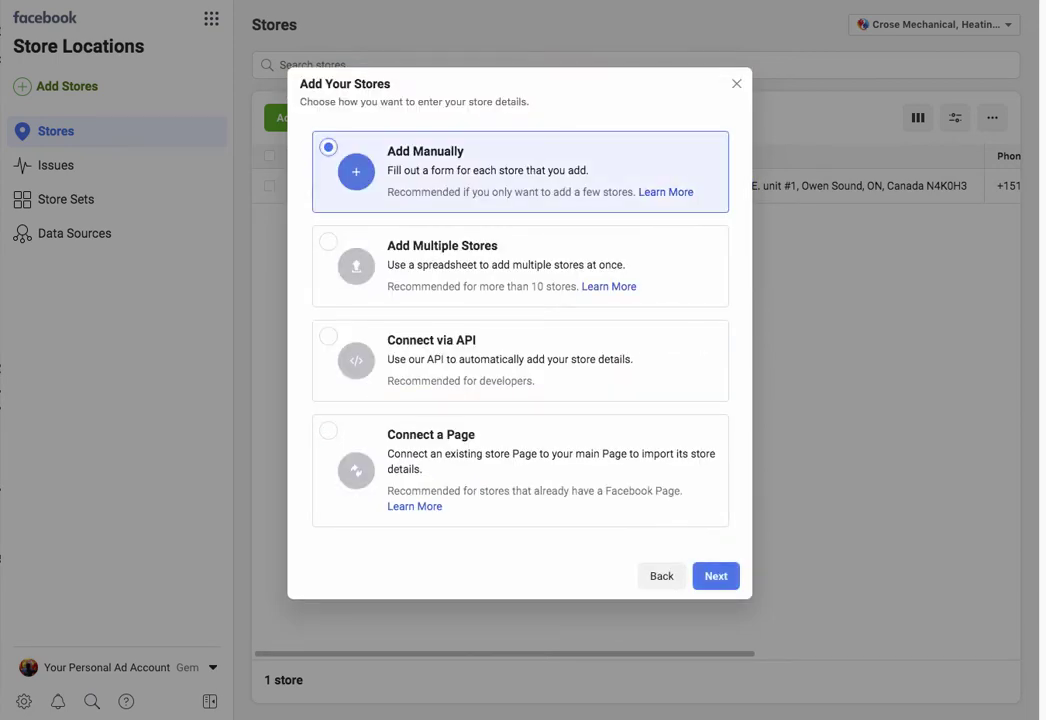
{"action": "left_click", "coordinate": [716, 576]}
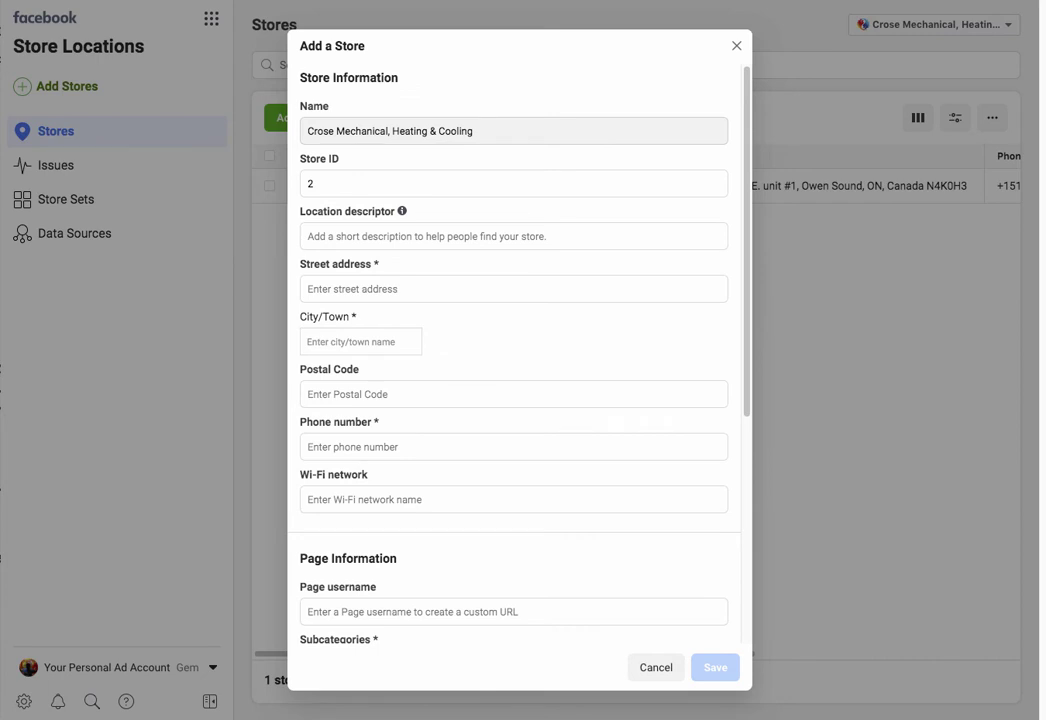
Step: Enter descriptor 'Crose Mechanical Nova Scotia' and paste the Loriann Drive street address
{"action": "left_click", "coordinate": [513, 236]}
{"action": "type", "text": "C"}
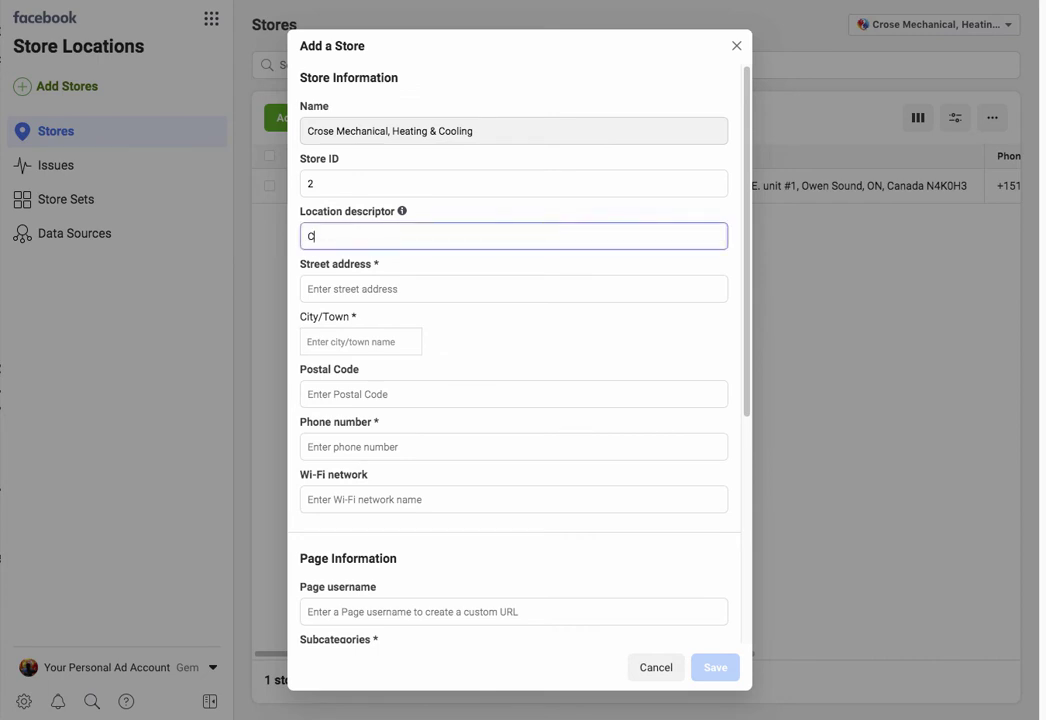
{"action": "type", "text": "rose Mechanical Nova "}
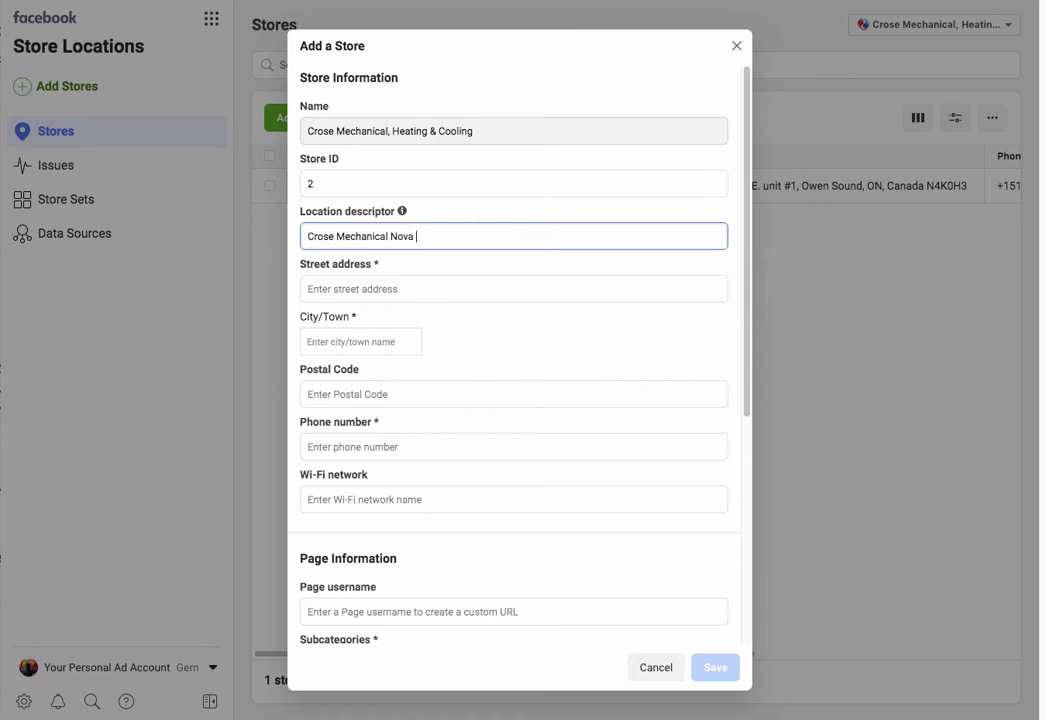
{"action": "type", "text": "Scotia"}
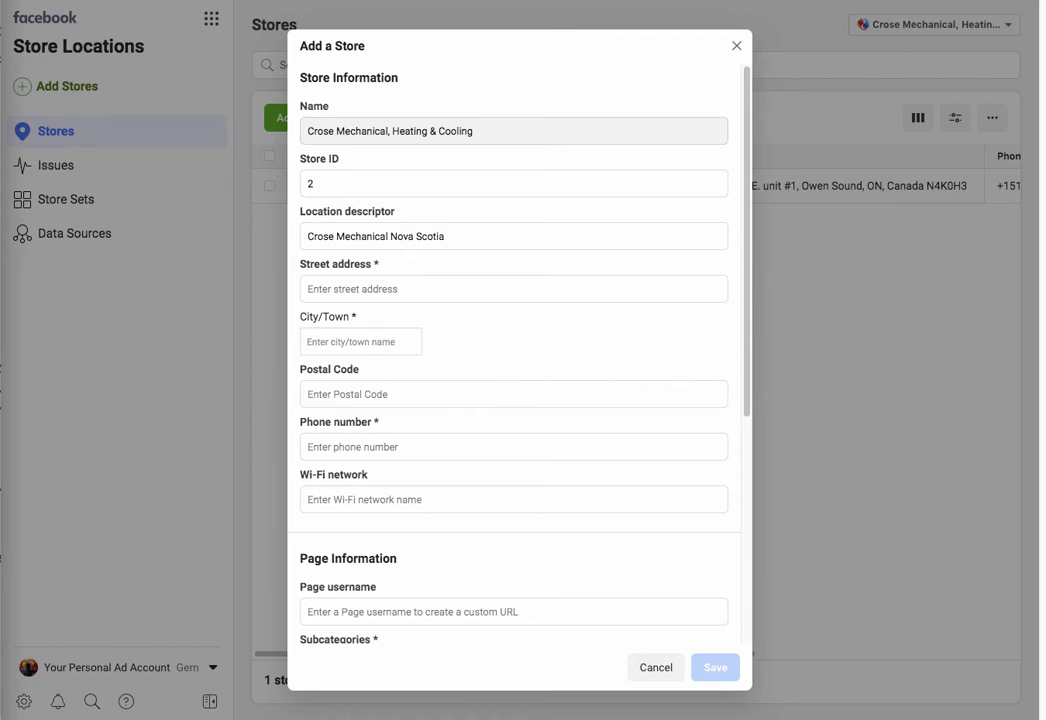
{"action": "left_click", "coordinate": [513, 289]}
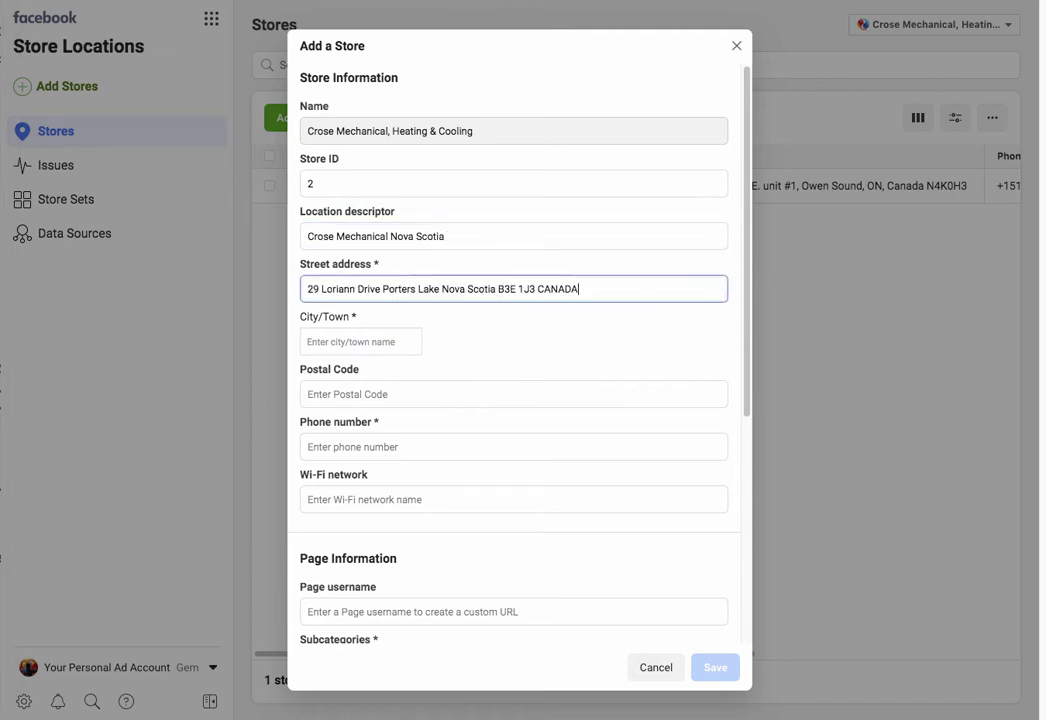
Step: Set City/Town to Halifax, NS, Canada after first trying 'Porters lake'
{"action": "left_click", "coordinate": [360, 342]}
{"action": "type", "text": "Ports"}
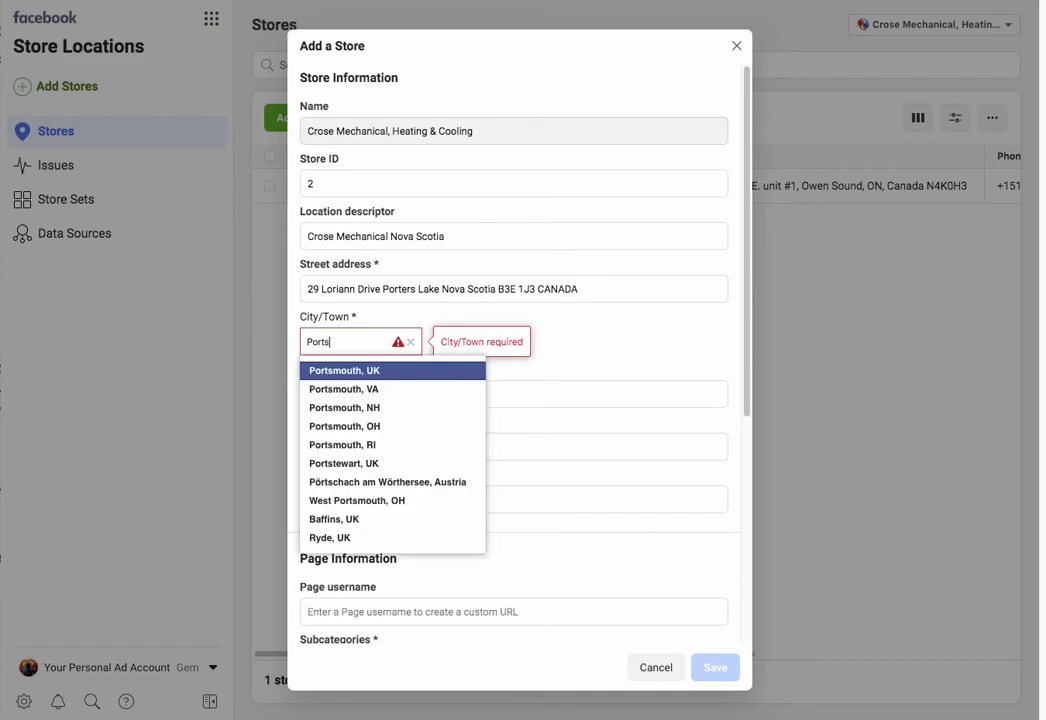
{"action": "type", "text": " lake"}
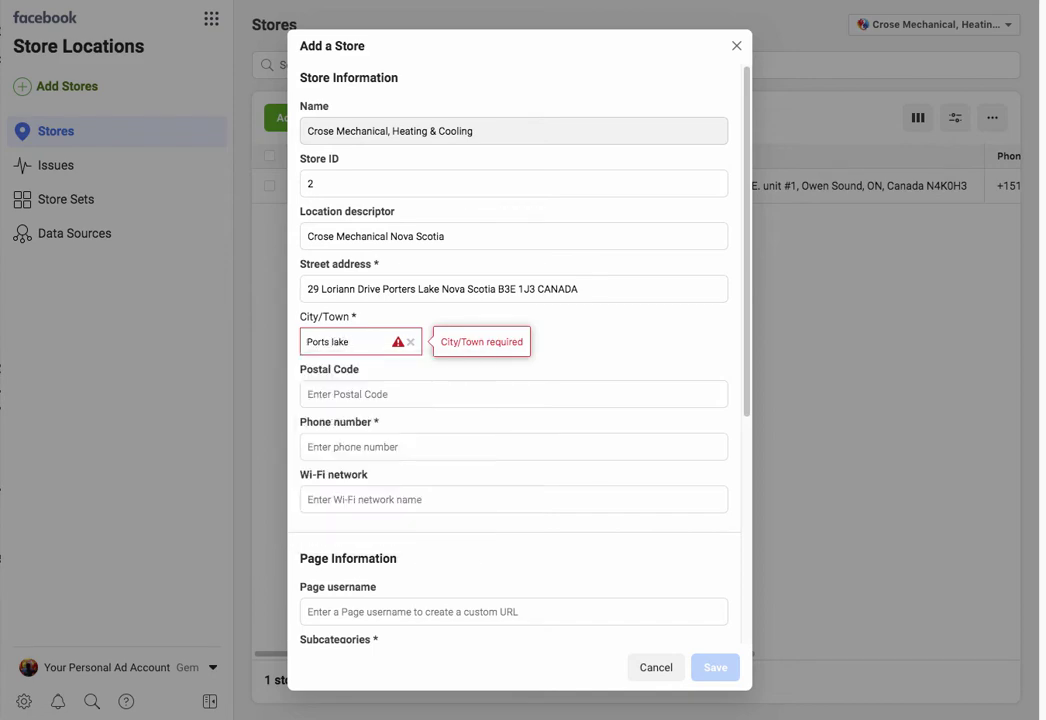
{"action": "key", "text": "BackSpace"}
{"action": "key", "text": "BackSpace"}
{"action": "key", "text": "BackSpace"}
{"action": "key", "text": "BackSpace"}
{"action": "key", "text": "BackSpace"}
{"action": "key", "text": "BackSpace"}
{"action": "type", "text": "ers"}
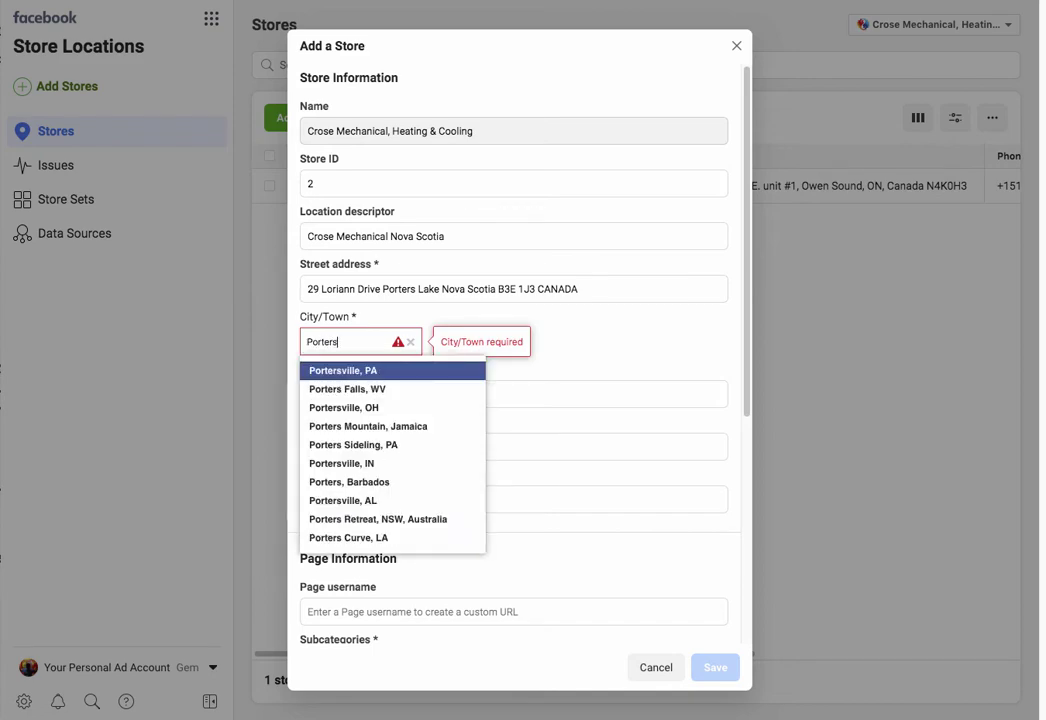
{"action": "type", "text": " la"}
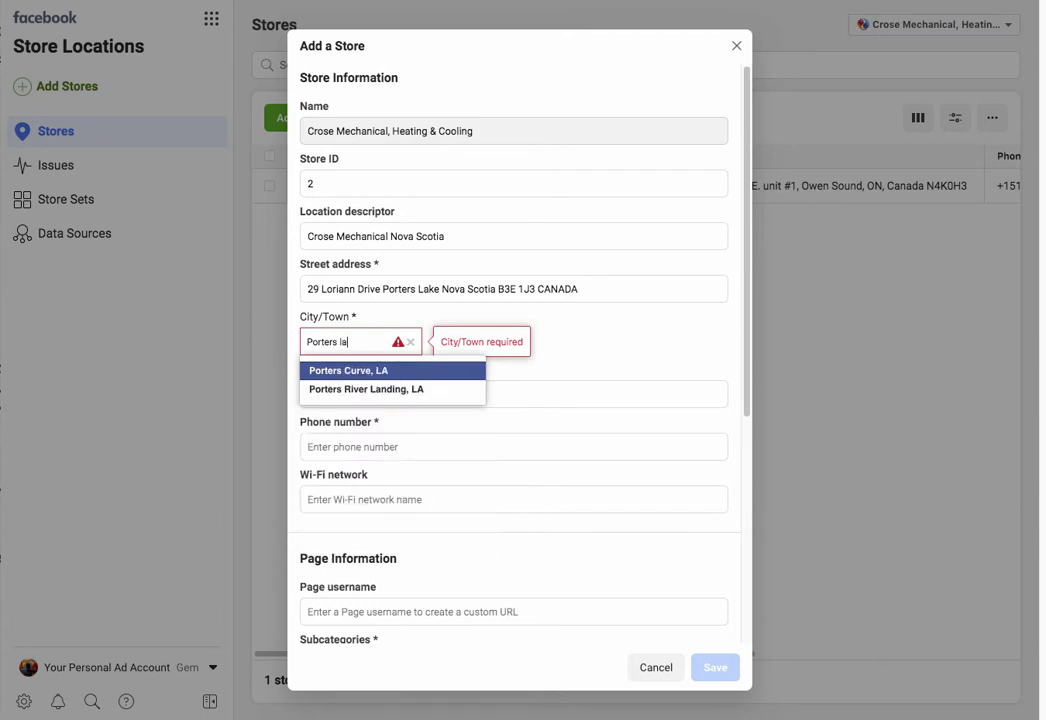
{"action": "type", "text": "ke"}
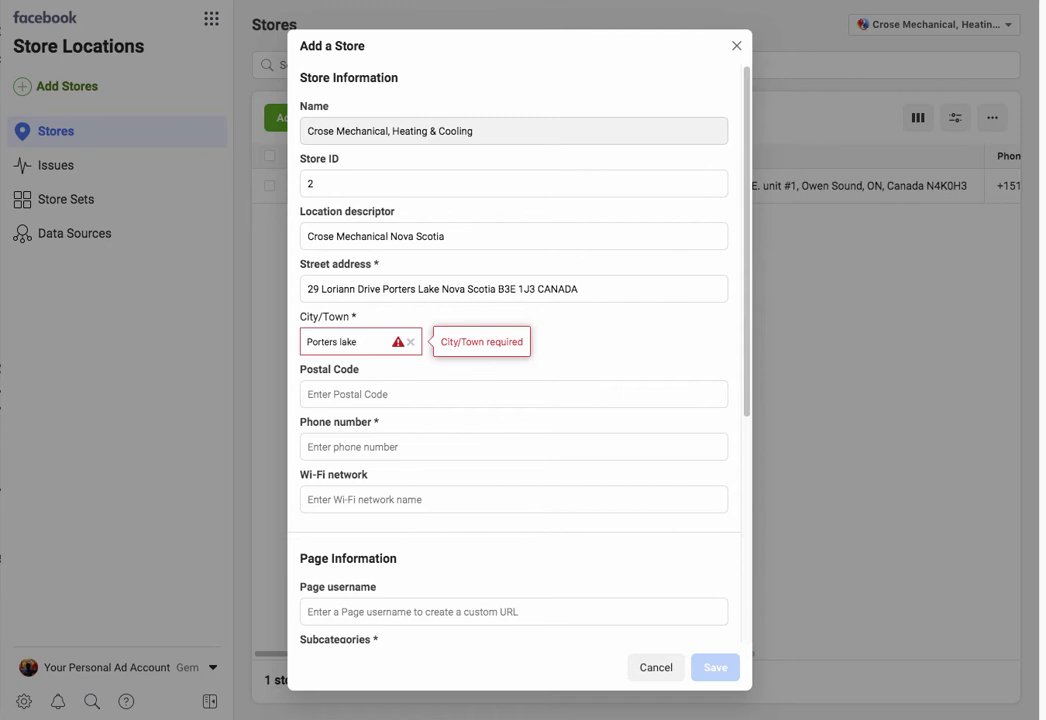
{"action": "key", "text": "super+a"}
{"action": "type", "text": "nova"}
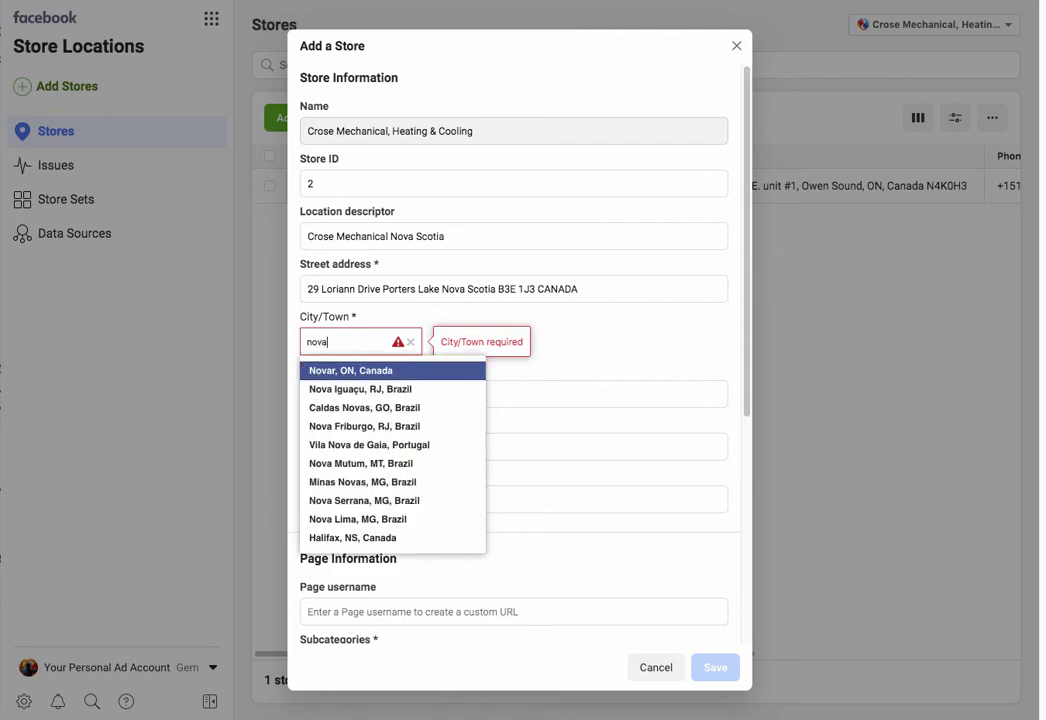
{"action": "type", "text": " sc"}
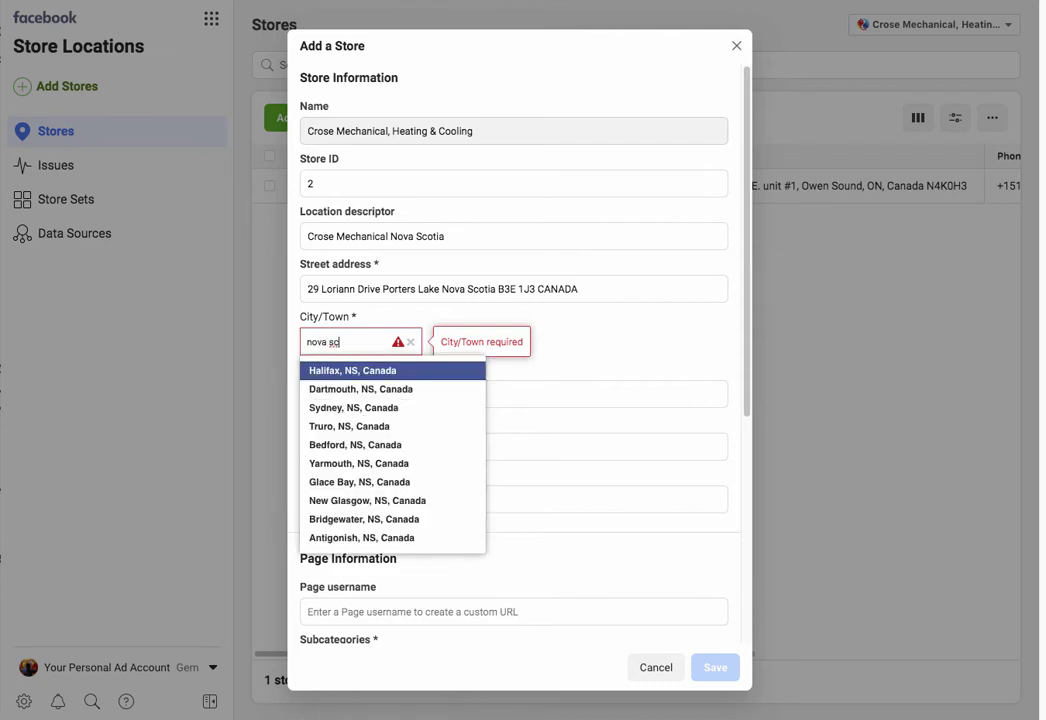
{"action": "key", "text": "Return"}
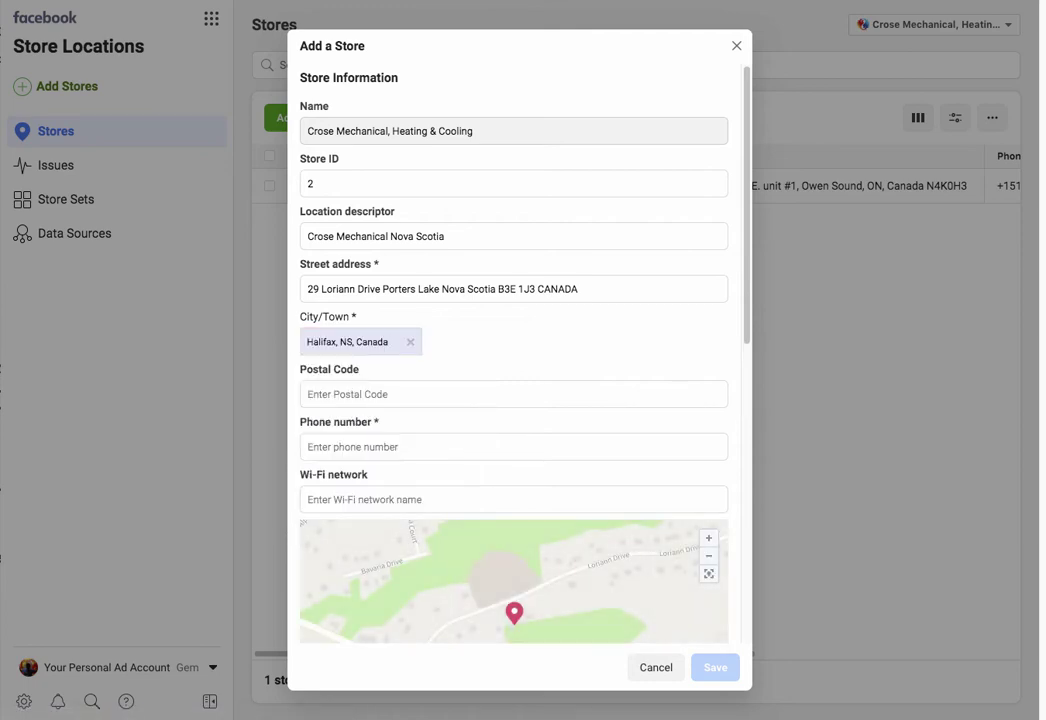
Step: Move the postal code from the street address into its own field, dropping province and country
{"action": "left_click_drag", "start_coordinate": [535, 289], "coordinate": [498, 289]}
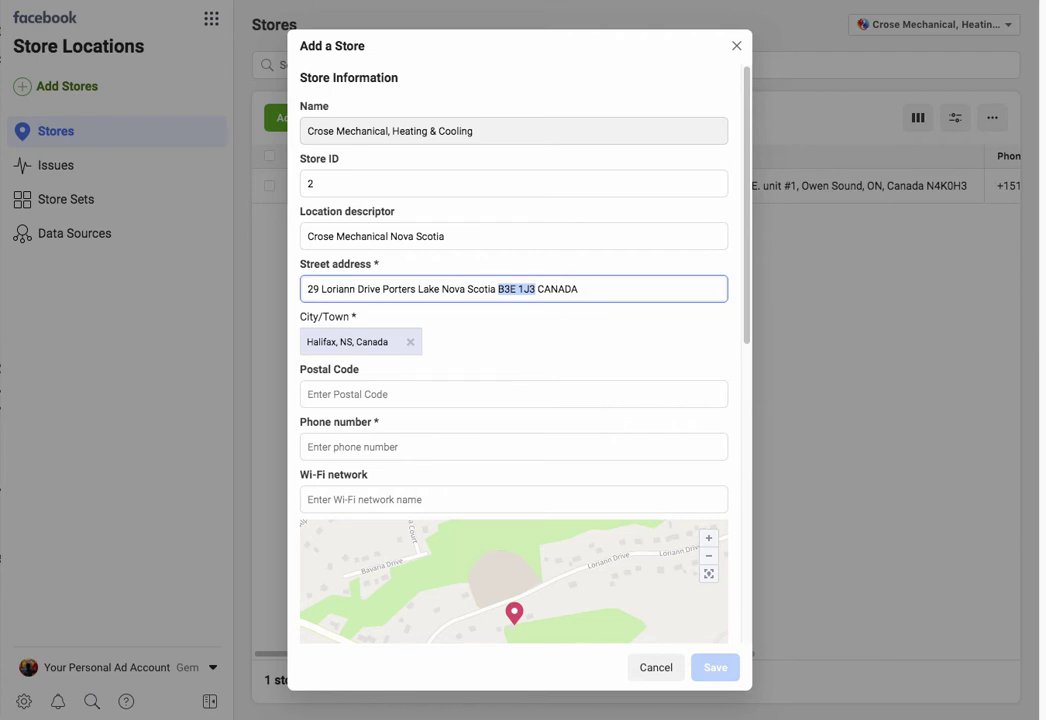
{"action": "key", "text": "ctrl+x"}
{"action": "left_click", "coordinate": [513, 394]}
{"action": "key", "text": "ctrl+v"}
{"action": "left_click_drag", "start_coordinate": [541, 289], "coordinate": [442, 289]}
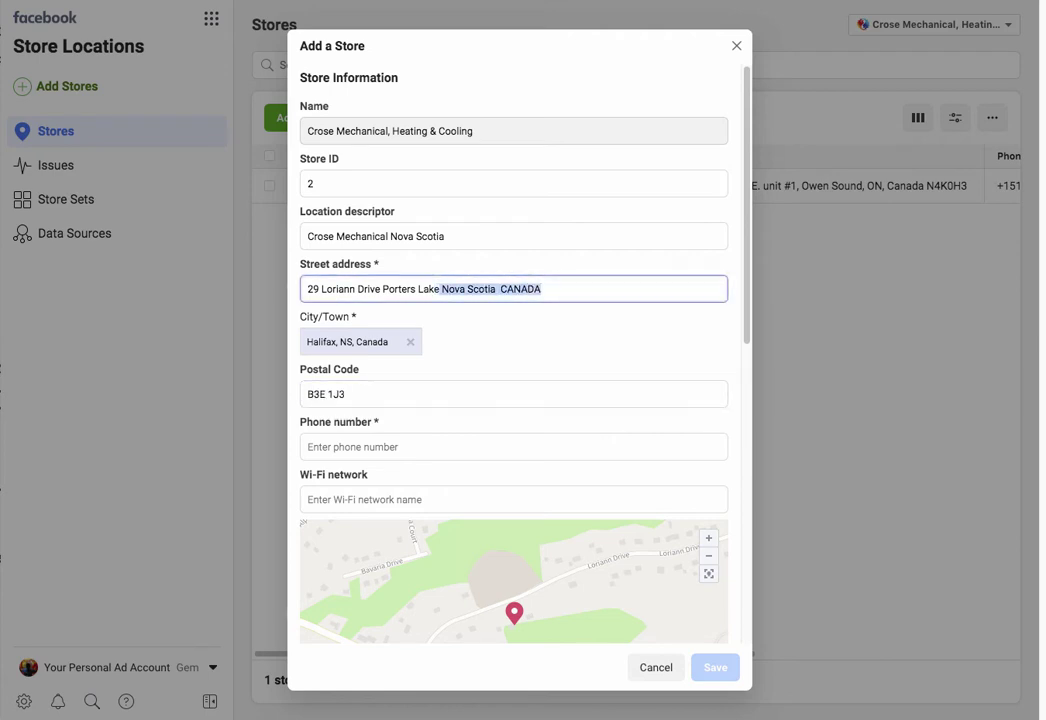
{"action": "key", "text": "BackSpace"}
{"action": "left_click", "coordinate": [381, 289]}
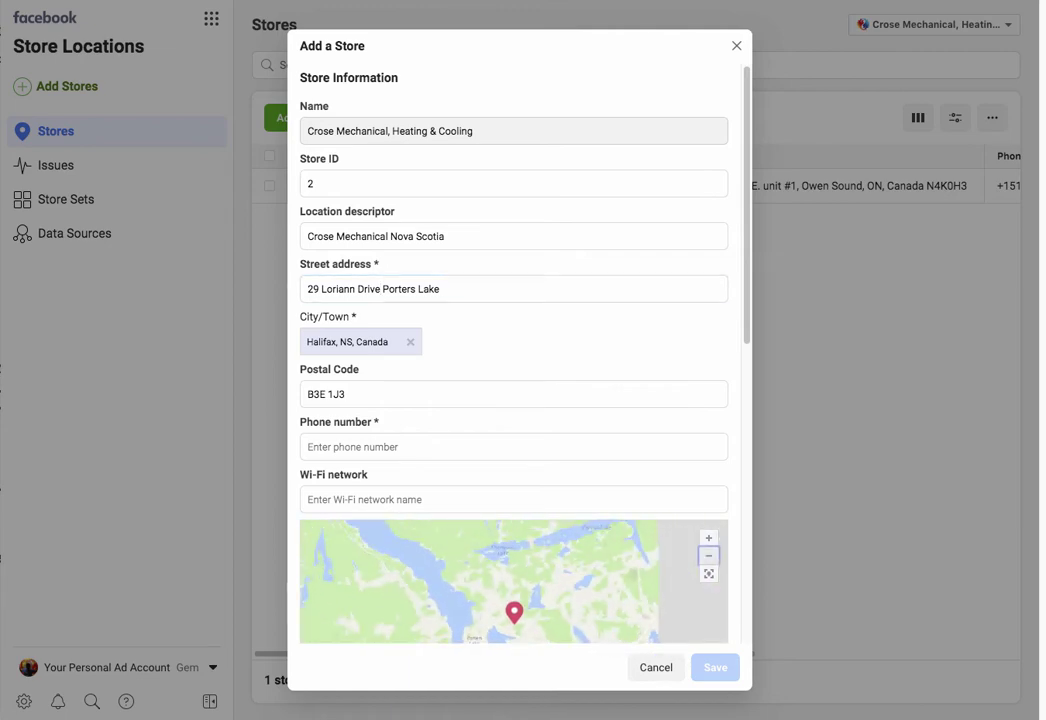
Step: Zoom the location map out and back in, then enter the store's phone number
{"action": "scroll", "coordinate": [486, 625], "scroll_direction": "down", "scroll_amount": 2}
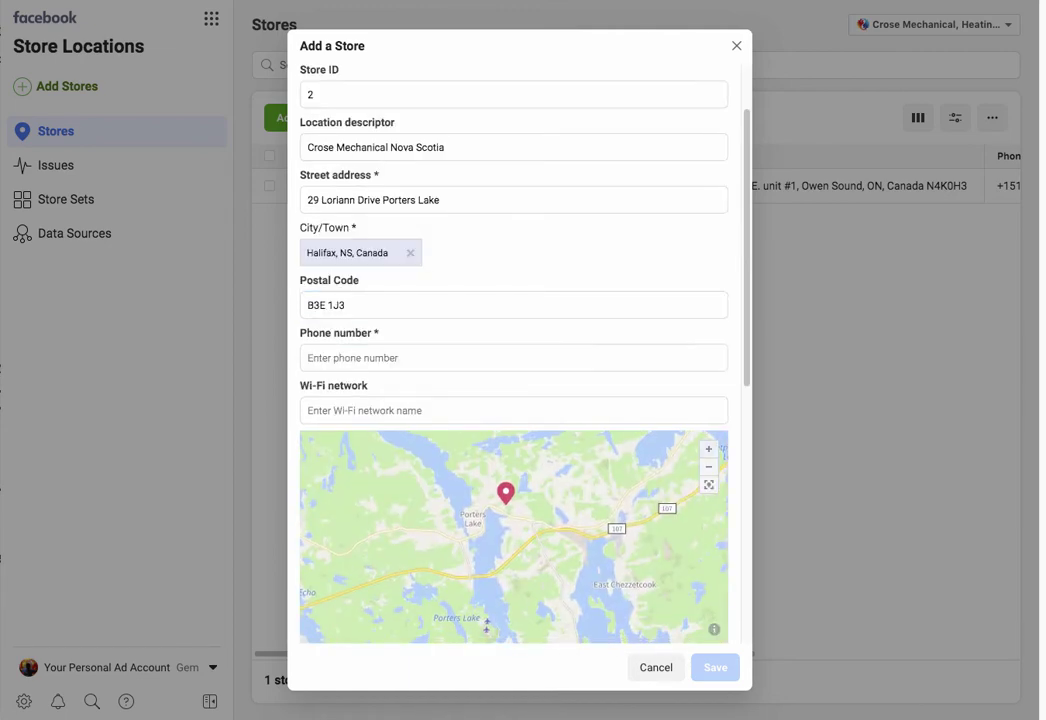
{"action": "scroll", "coordinate": [486, 625], "scroll_direction": "down", "scroll_amount": 3}
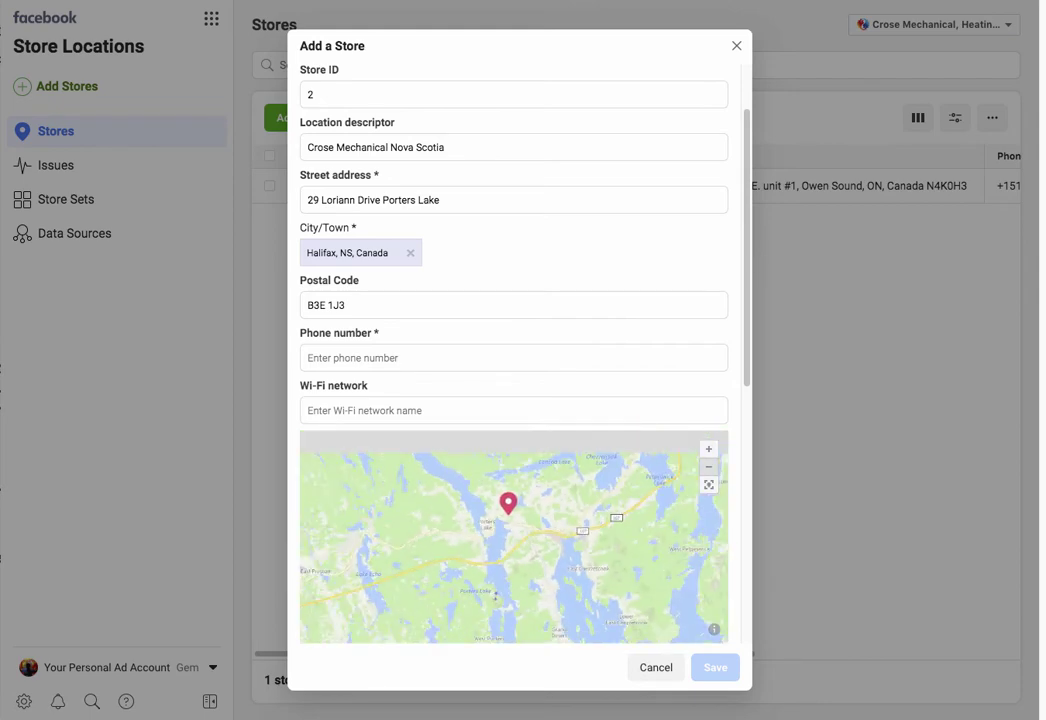
{"action": "left_click", "coordinate": [708, 466]}
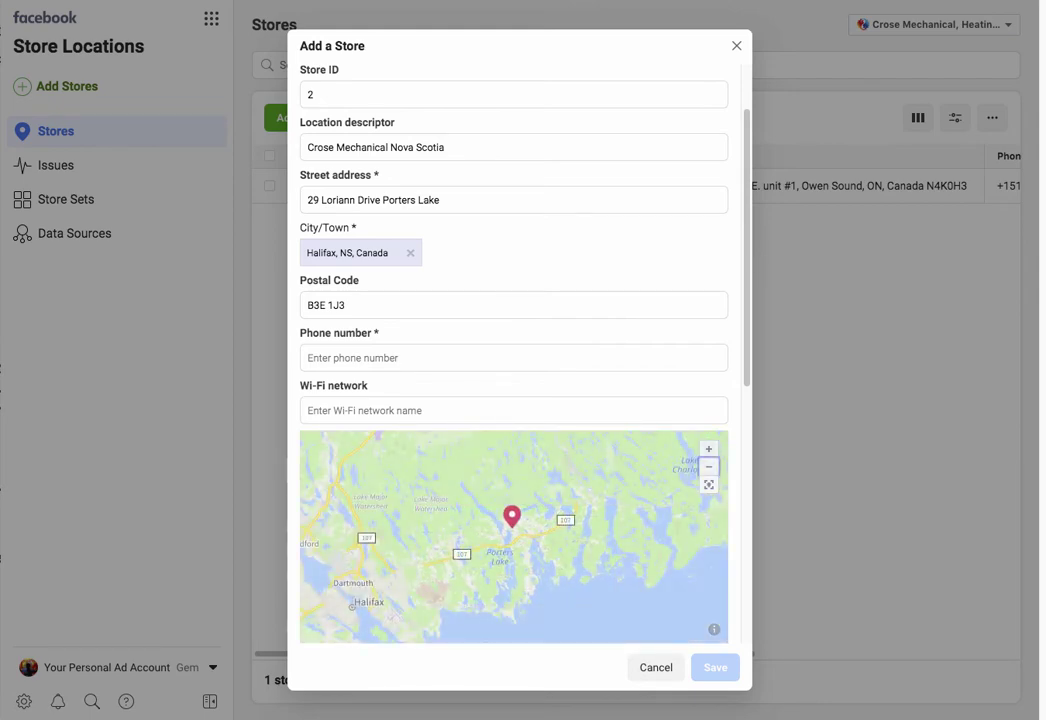
{"action": "left_click", "coordinate": [708, 449]}
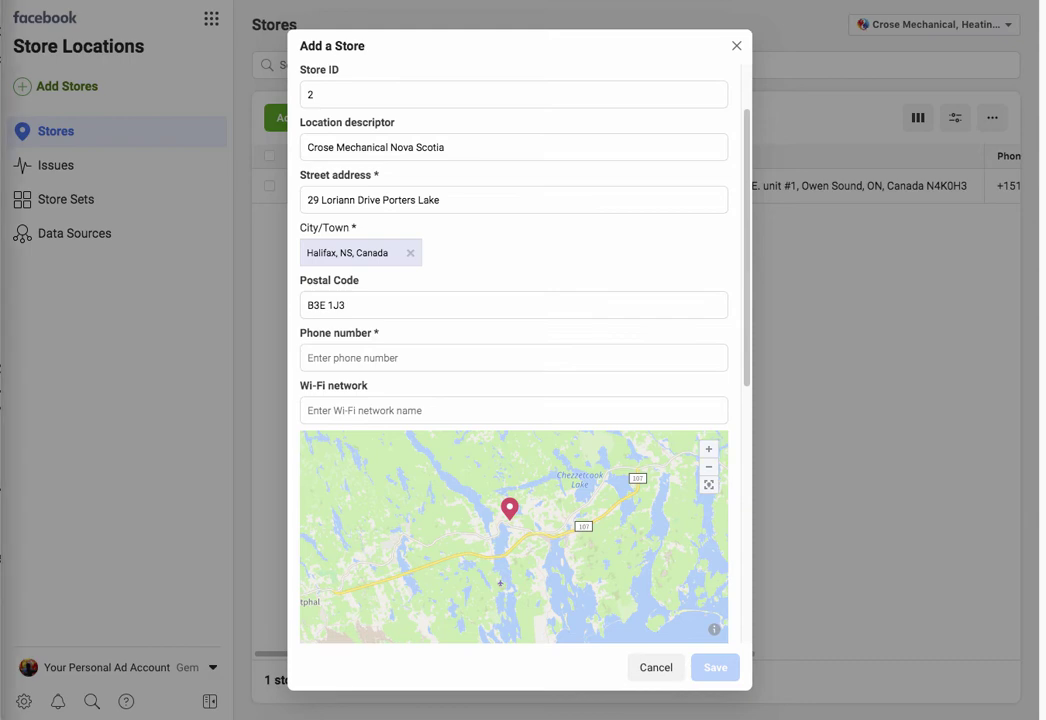
{"action": "left_click", "coordinate": [513, 357]}
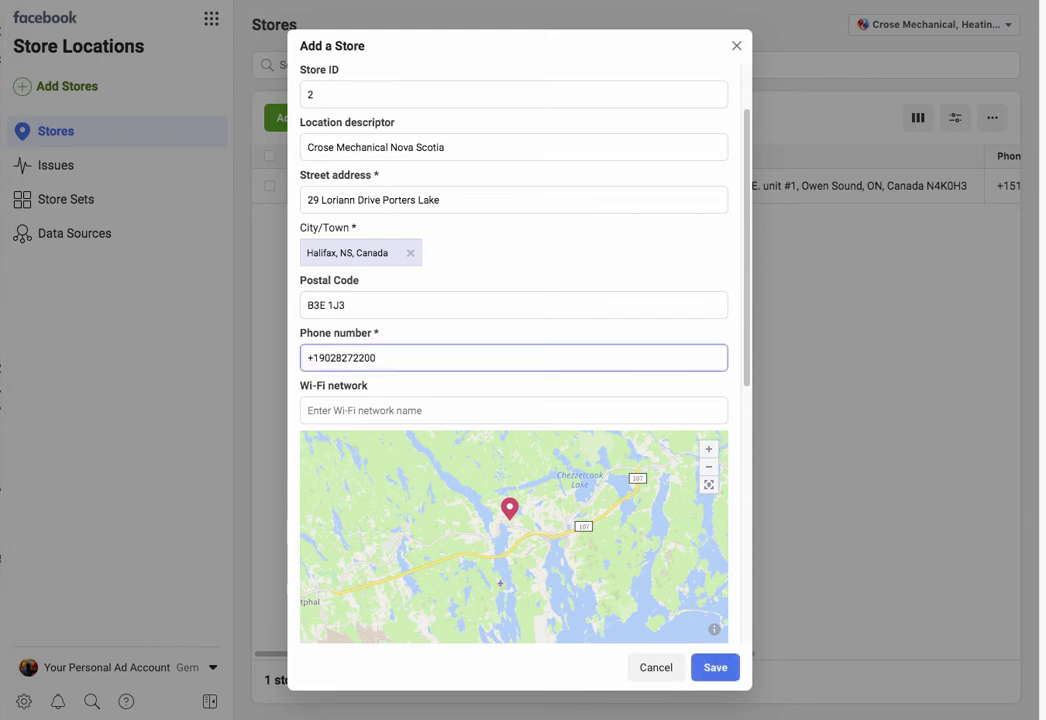
Step: Enter page username 'crosemechanicalnovascotia' for the Nova Scotia store
{"action": "scroll", "coordinate": [513, 360], "scroll_direction": "down", "scroll_amount": 5}
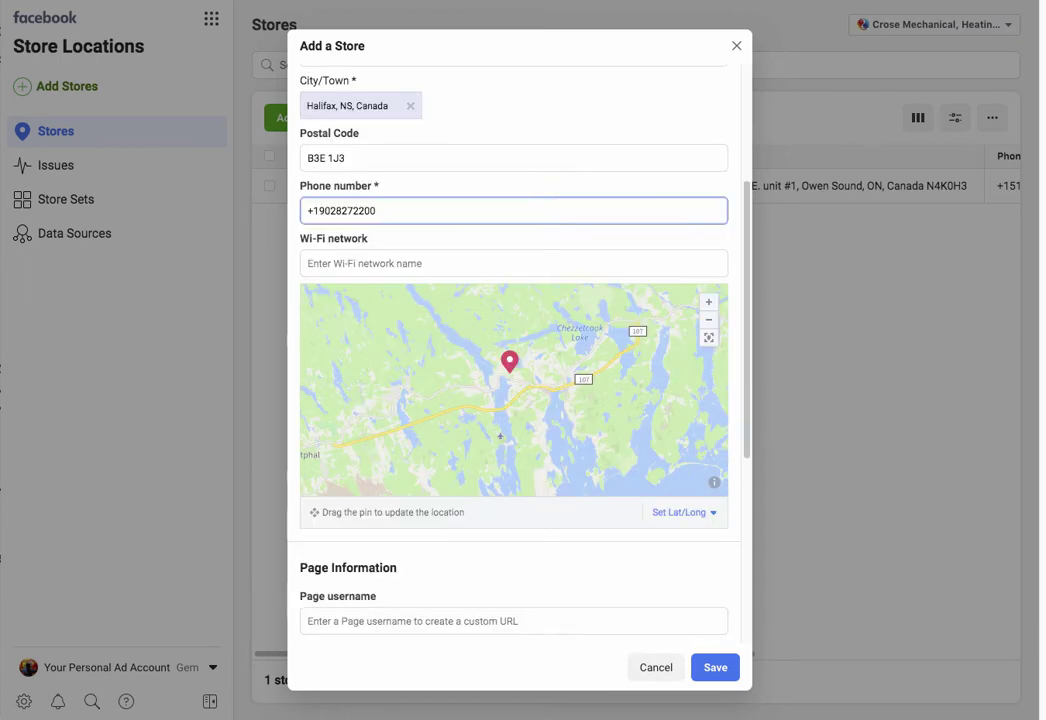
{"action": "left_click", "coordinate": [513, 411]}
{"action": "type", "text": "crosemechanical"}
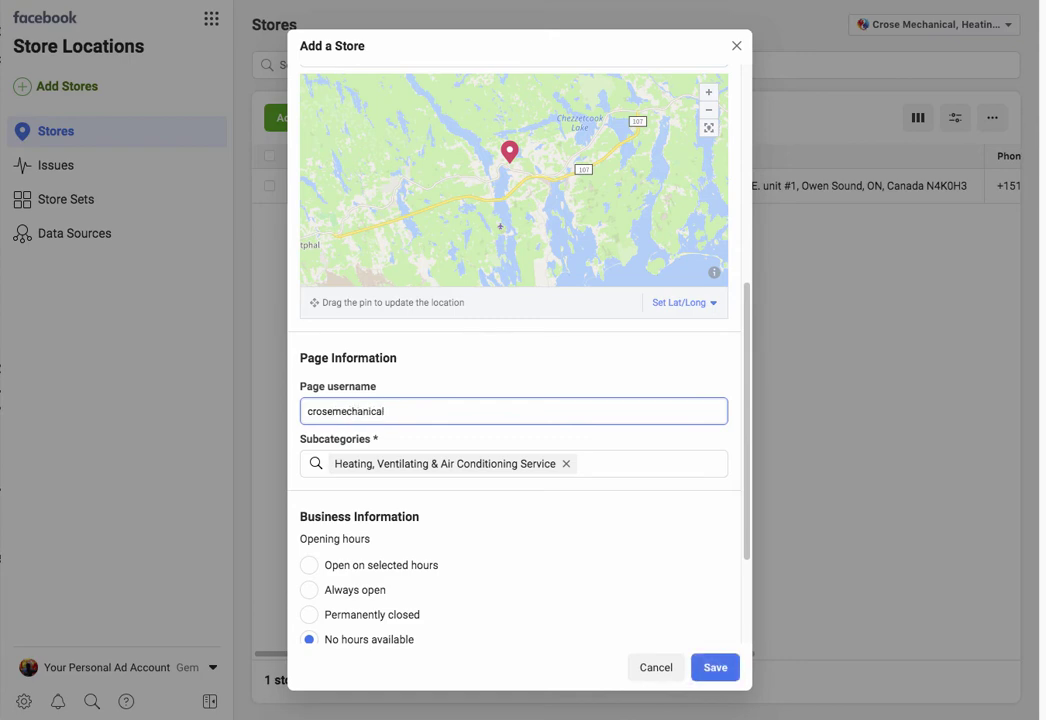
{"action": "type", "text": "novascotia"}
{"action": "scroll", "coordinate": [513, 400], "scroll_direction": "down", "scroll_amount": 2}
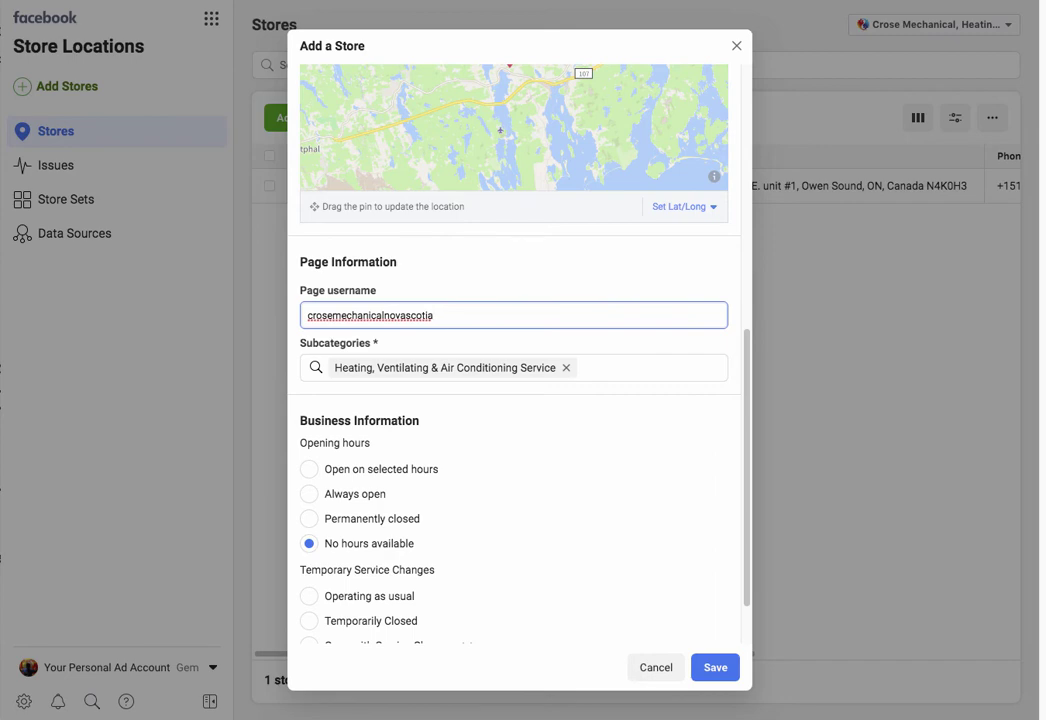
Step: Try subcategory searches (air condition, furnace, heating) without adding one, then save the store
{"action": "left_click", "coordinate": [620, 367]}
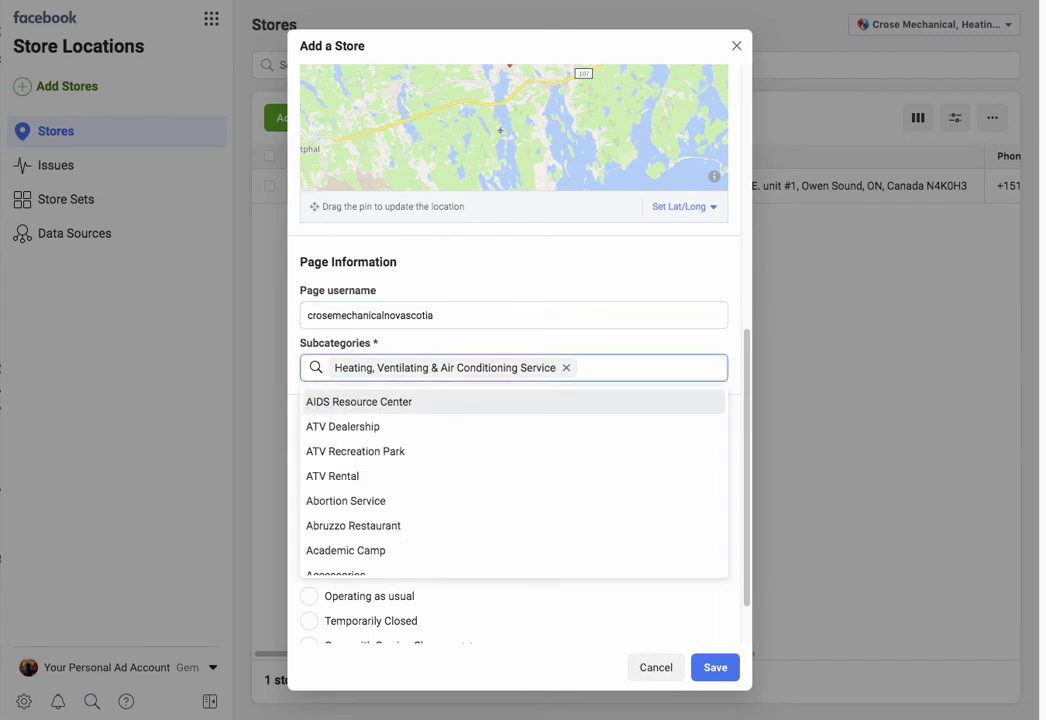
{"action": "type", "text": "air co"}
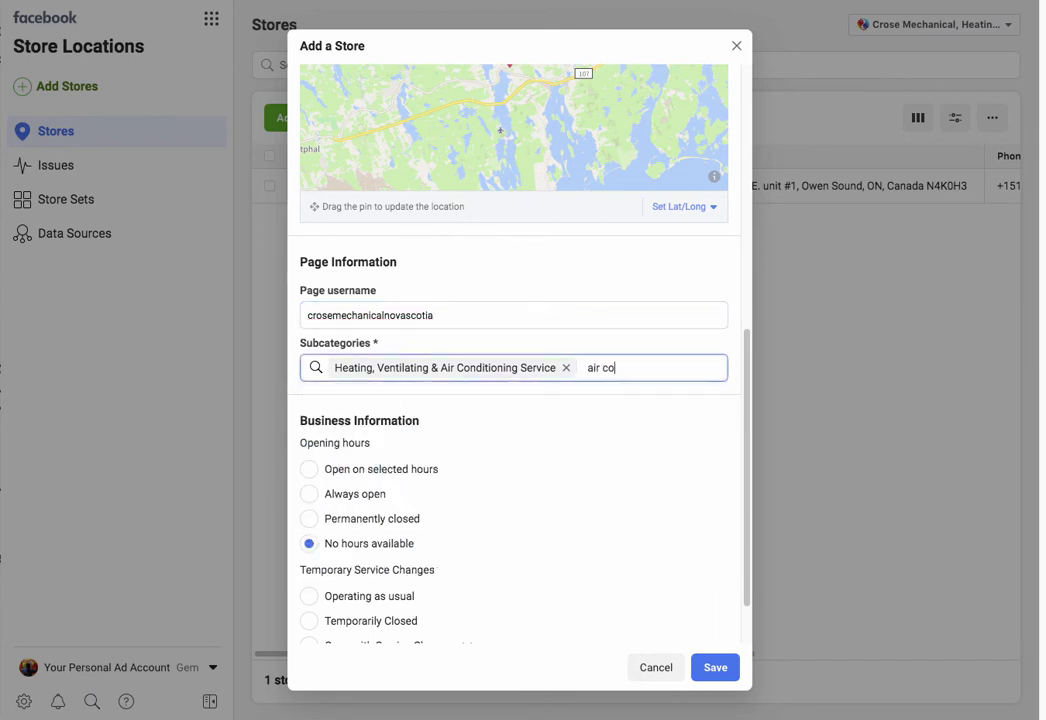
{"action": "type", "text": "ndition"}
{"action": "key", "text": "BackSpace"}
{"action": "key", "text": "BackSpace"}
{"action": "key", "text": "BackSpace"}
{"action": "key", "text": "BackSpace"}
{"action": "key", "text": "BackSpace"}
{"action": "key", "text": "BackSpace"}
{"action": "key", "text": "BackSpace"}
{"action": "key", "text": "BackSpace"}
{"action": "key", "text": "BackSpace"}
{"action": "key", "text": "BackSpace"}
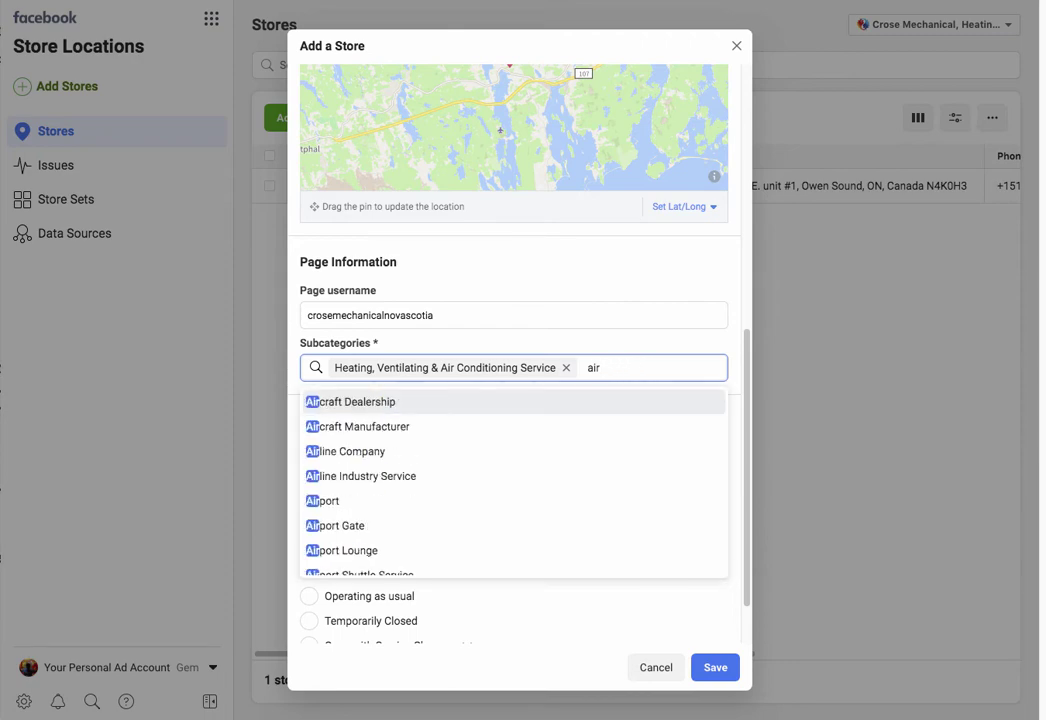
{"action": "type", "text": "con"}
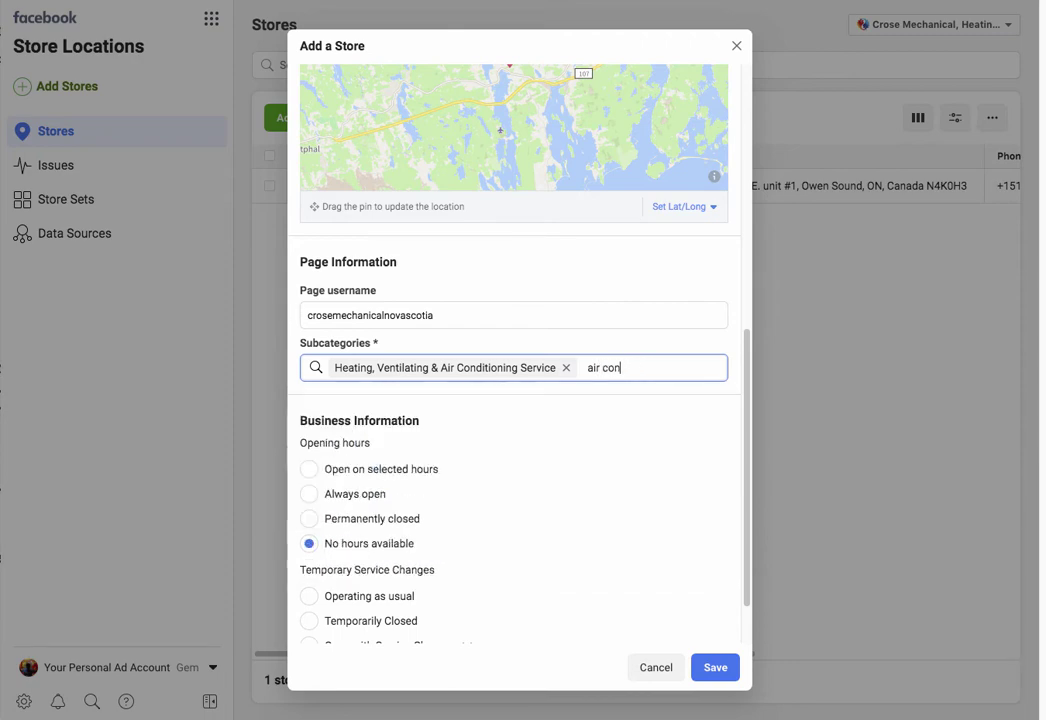
{"action": "key", "text": "BackSpace"}
{"action": "key", "text": "BackSpace"}
{"action": "key", "text": "BackSpace"}
{"action": "key", "text": "BackSpace"}
{"action": "key", "text": "BackSpace"}
{"action": "key", "text": "BackSpace"}
{"action": "key", "text": "BackSpace"}
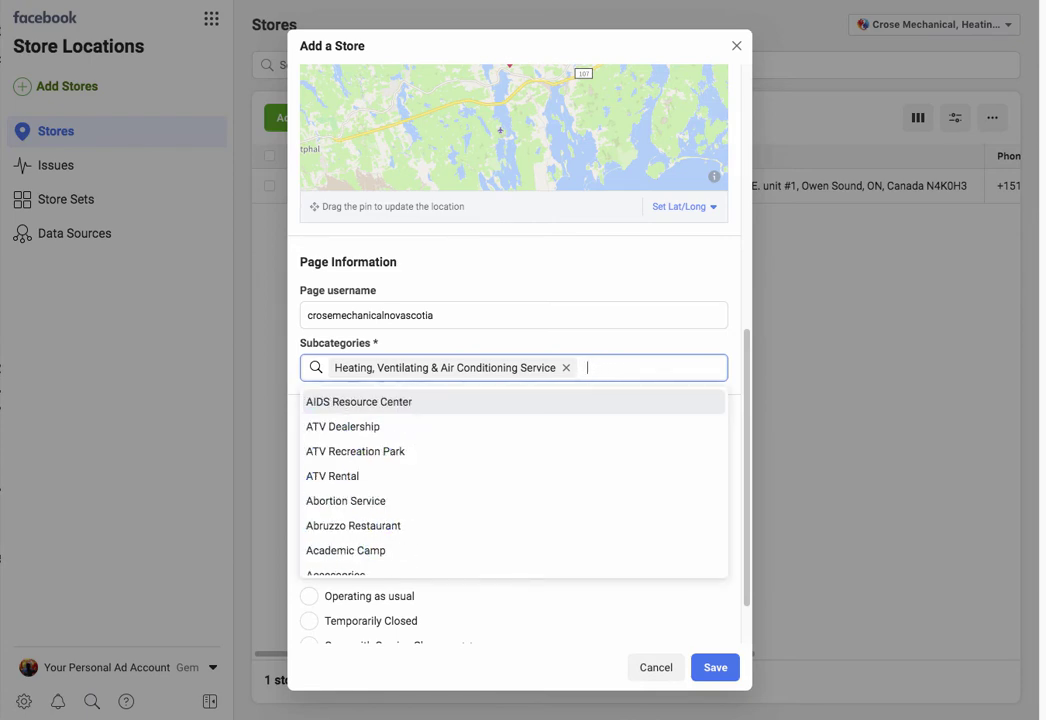
{"action": "type", "text": "furnace"}
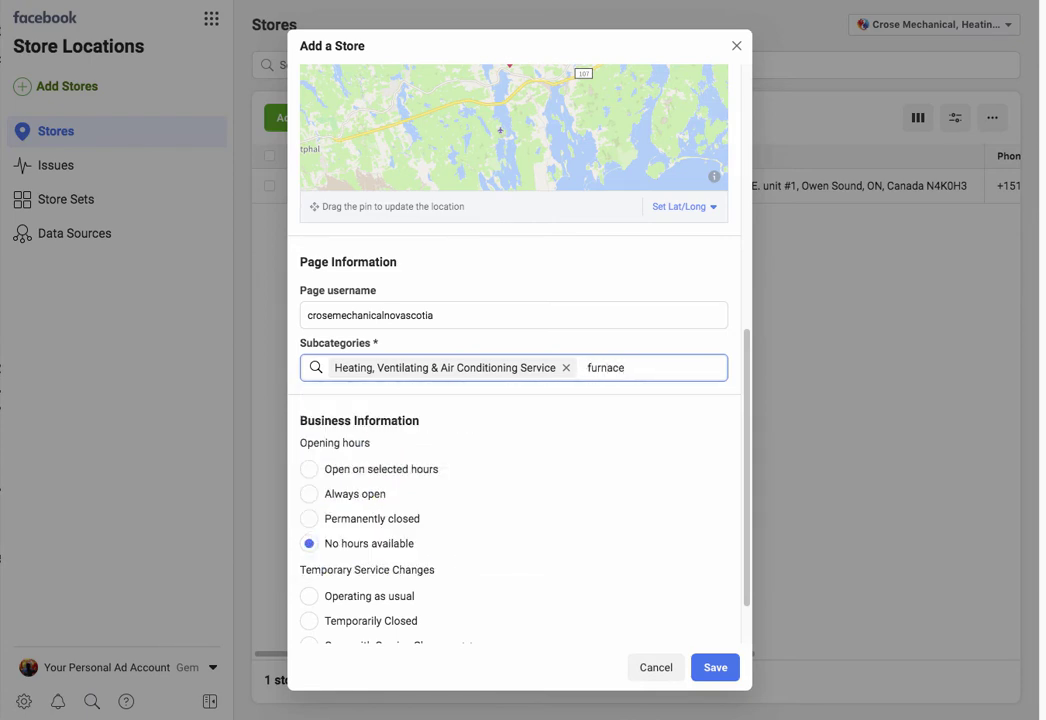
{"action": "key", "text": "BackSpace"}
{"action": "key", "text": "BackSpace"}
{"action": "key", "text": "BackSpace"}
{"action": "key", "text": "BackSpace"}
{"action": "key", "text": "BackSpace"}
{"action": "key", "text": "BackSpace"}
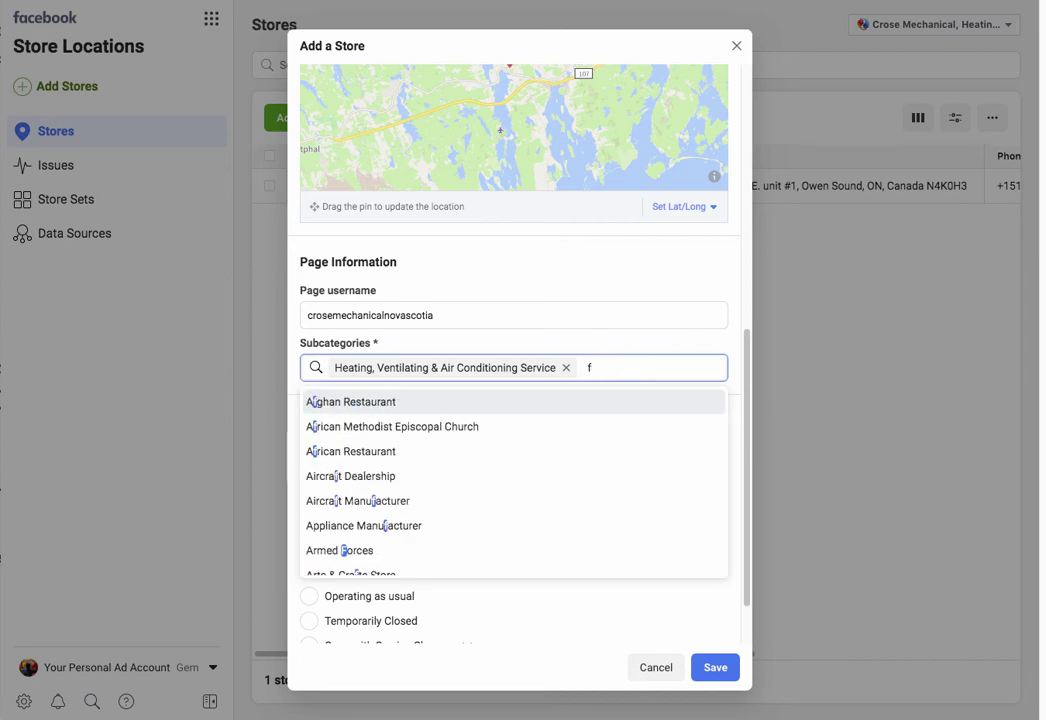
{"action": "key", "text": "BackSpace"}
{"action": "type", "text": "heating"}
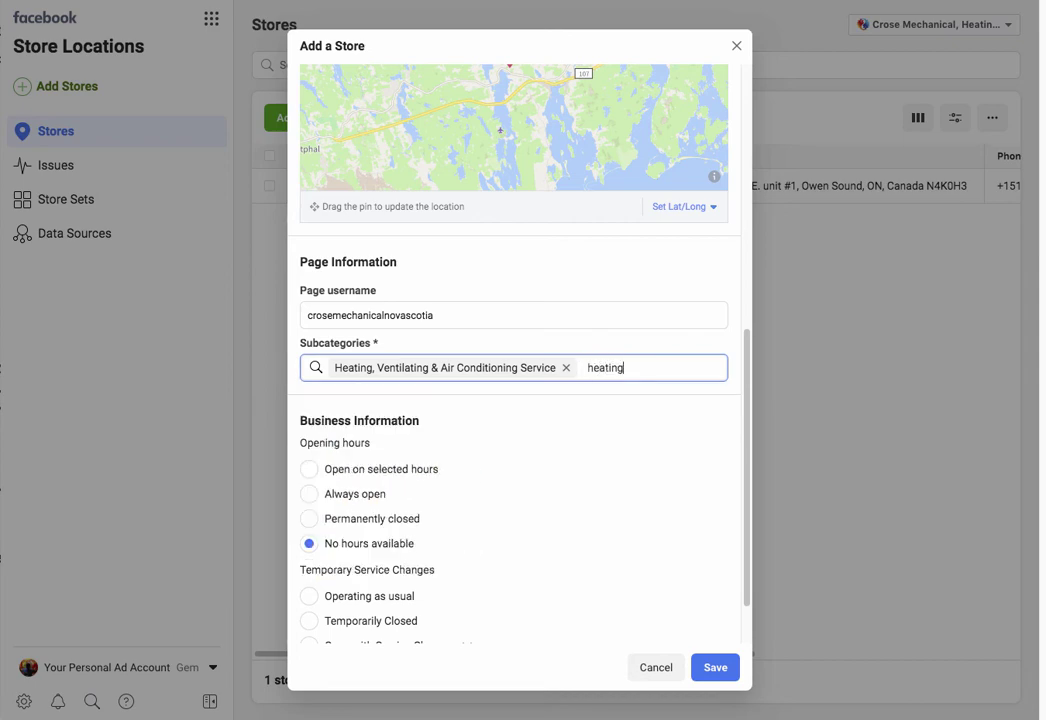
{"action": "key", "text": "BackSpace"}
{"action": "key", "text": "BackSpace"}
{"action": "key", "text": "BackSpace"}
{"action": "key", "text": "BackSpace"}
{"action": "key", "text": "BackSpace"}
{"action": "key", "text": "BackSpace"}
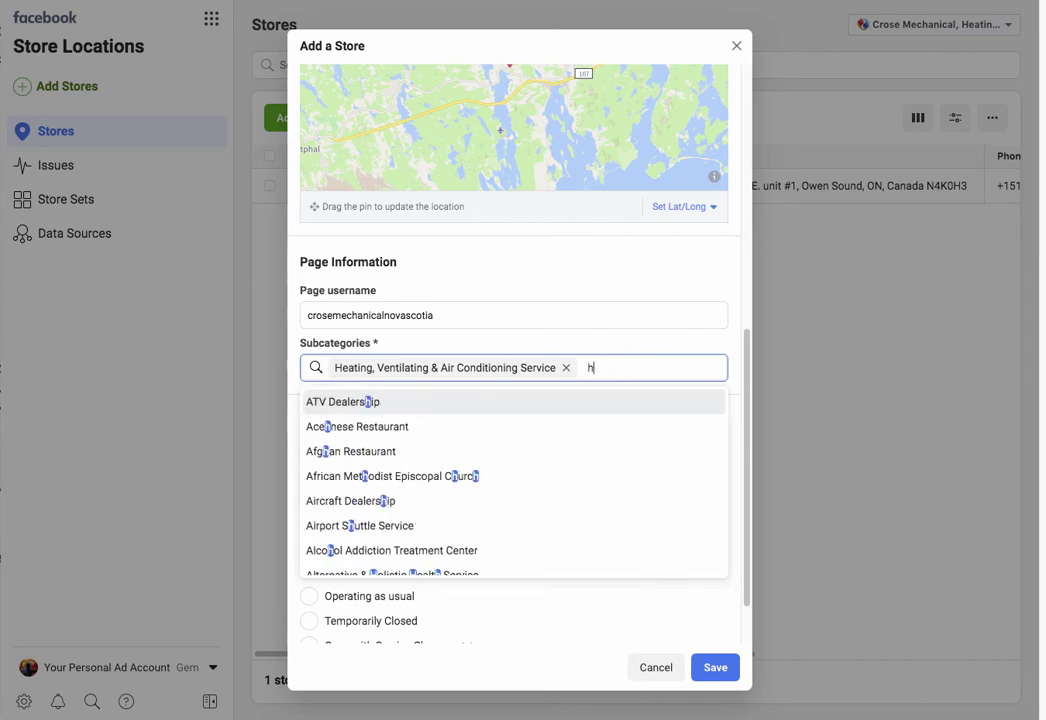
{"action": "key", "text": "BackSpace"}
{"action": "key", "text": "Escape"}
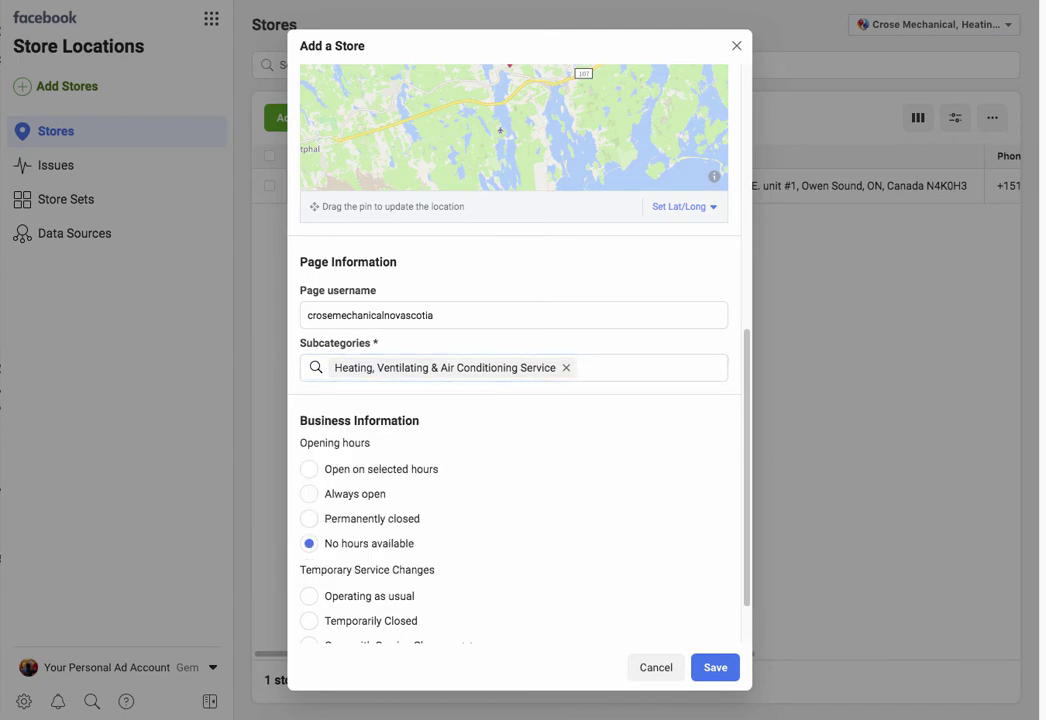
{"action": "scroll", "coordinate": [514, 350], "scroll_direction": "down", "scroll_amount": 2}
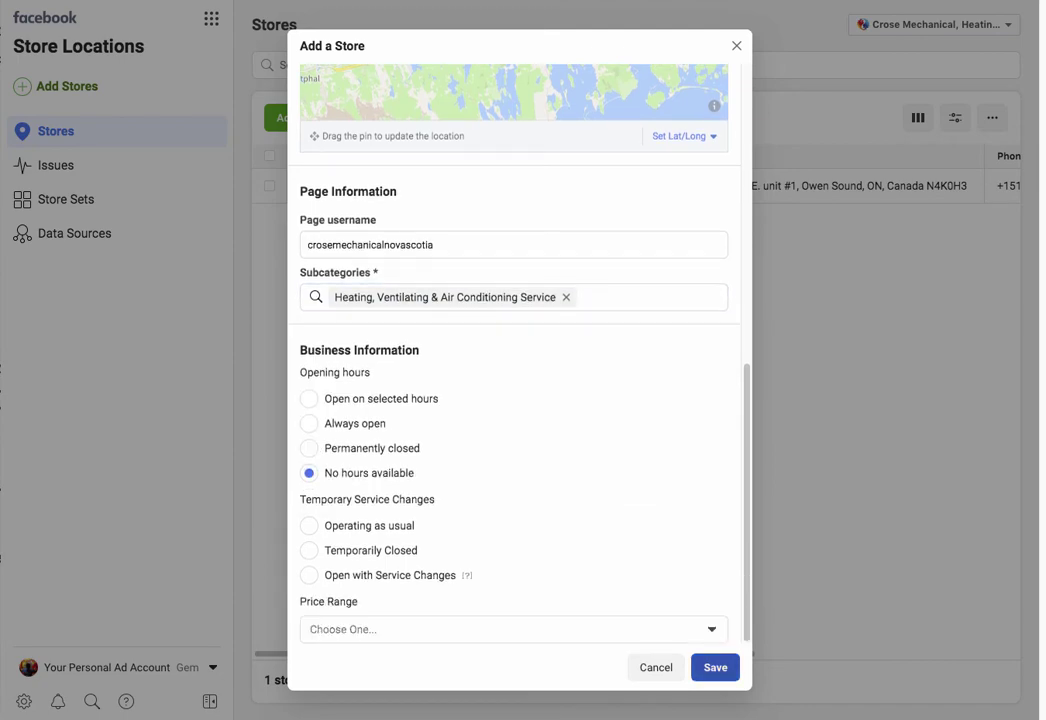
{"action": "left_click", "coordinate": [715, 667]}
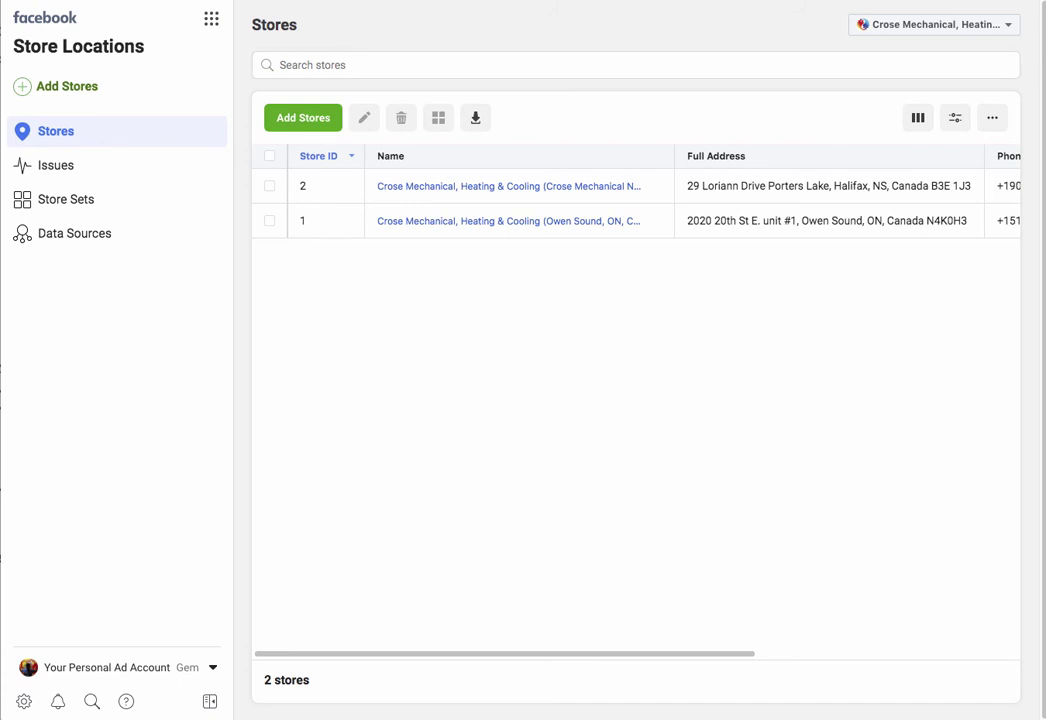
Step: Open crosemechanical.ca in a new tab and scroll down its page
{"action": "key", "text": "ctrl+t"}
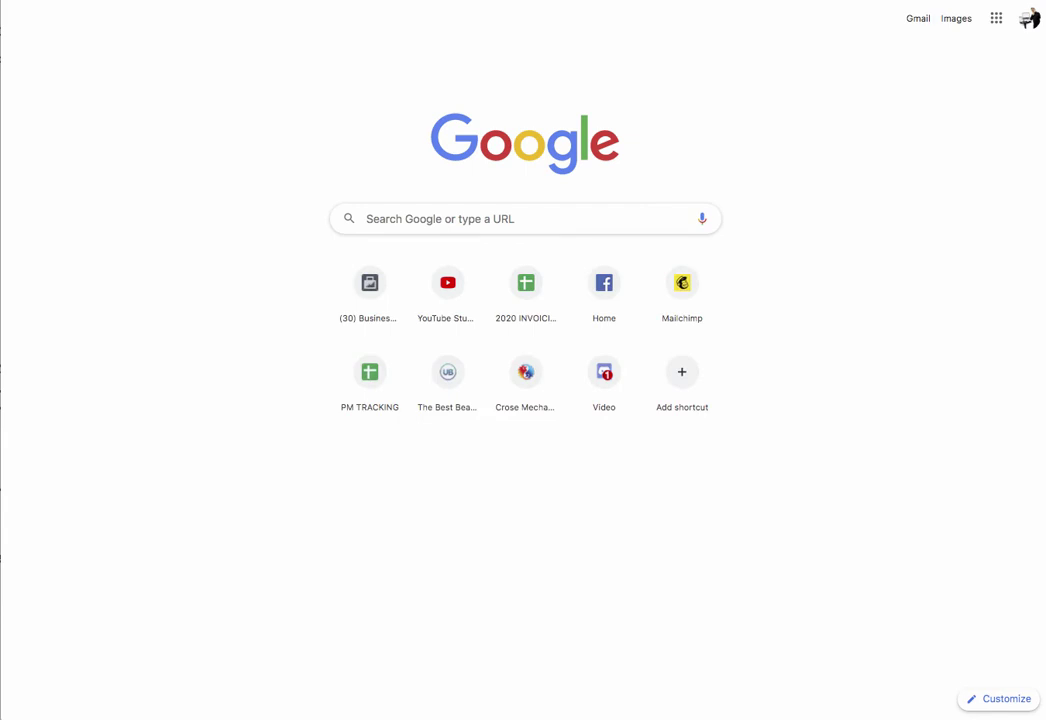
{"action": "type", "text": "cro"}
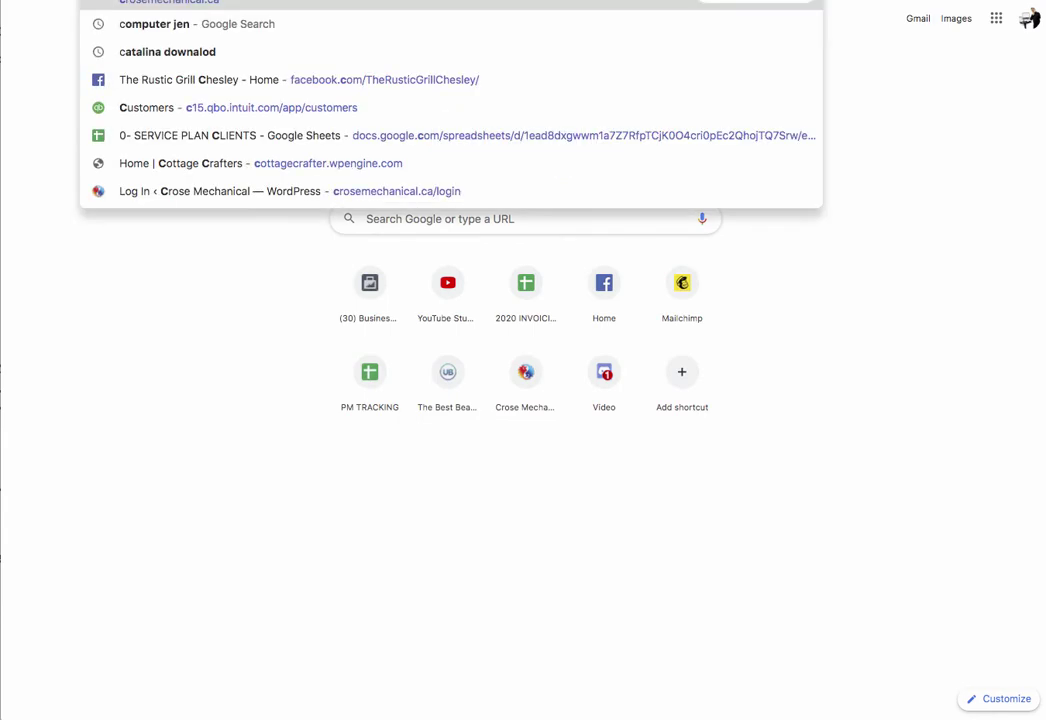
{"action": "key", "text": "Return"}
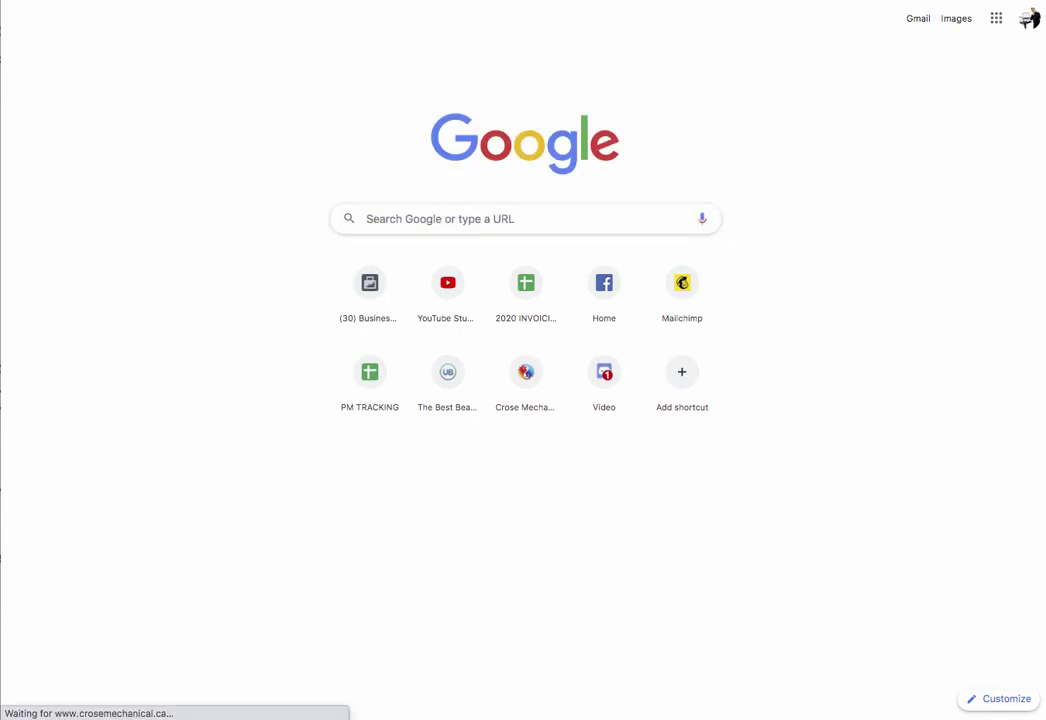
{"action": "scroll", "coordinate": [523, 360], "scroll_direction": "down", "scroll_amount": 20}
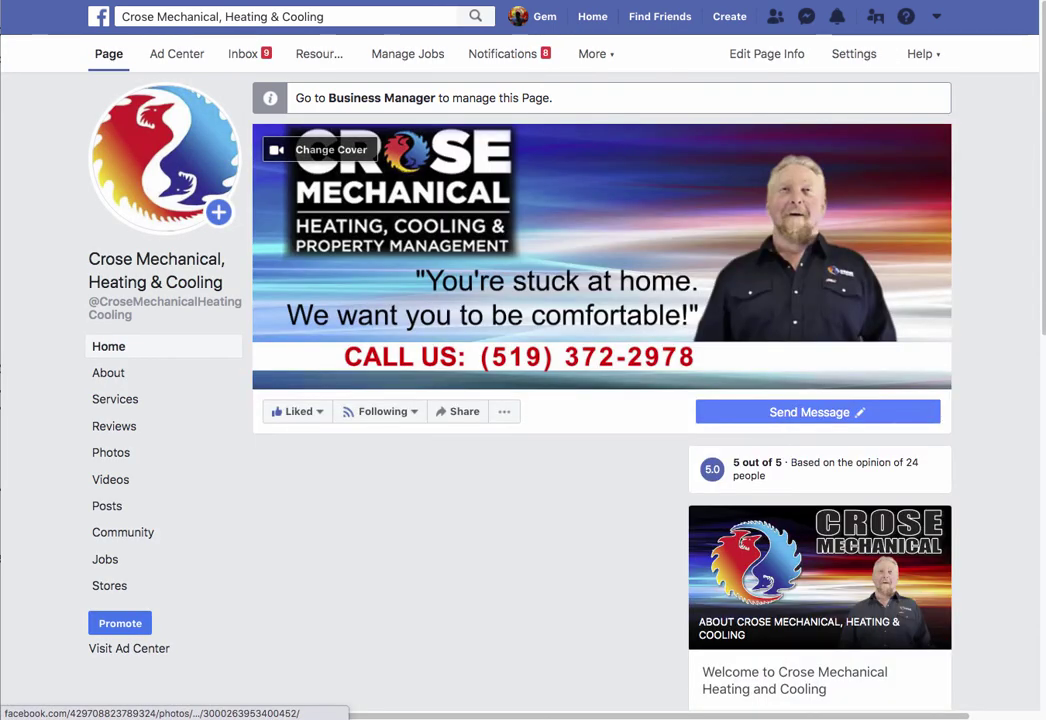
Step: Review the page's About information, then go to Stores and open the Nova Scotia location page
{"action": "left_click", "coordinate": [108, 372]}
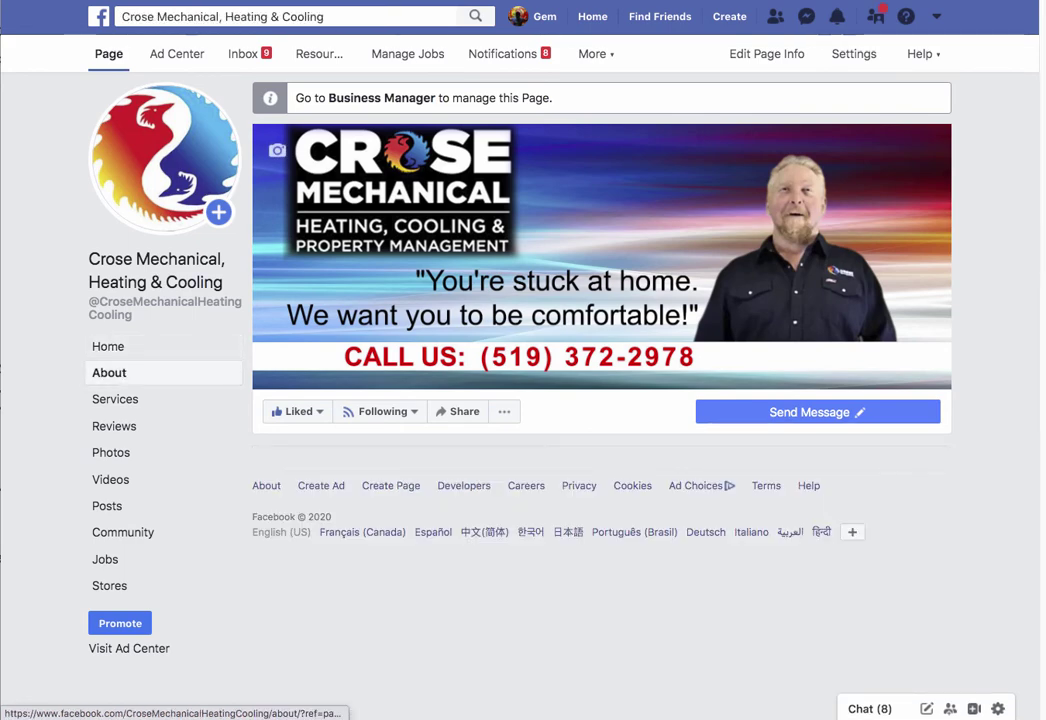
{"action": "scroll", "coordinate": [565, 417], "scroll_direction": "down", "scroll_amount": 4}
{"action": "scroll", "coordinate": [600, 400], "scroll_direction": "down", "scroll_amount": 3}
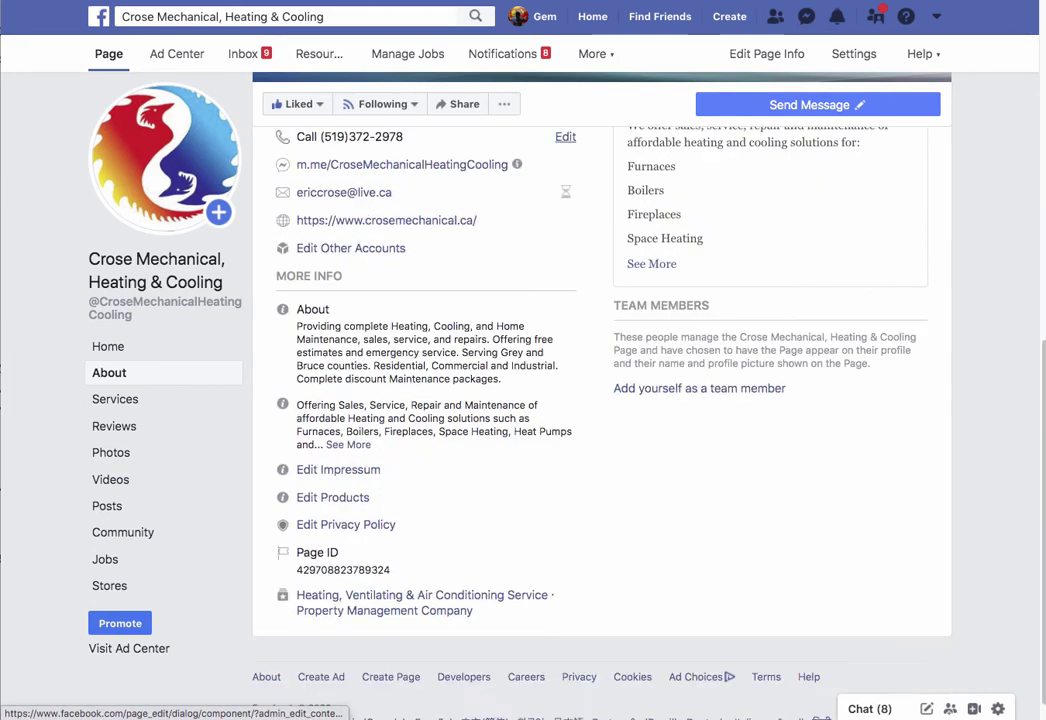
{"action": "left_click", "coordinate": [110, 585]}
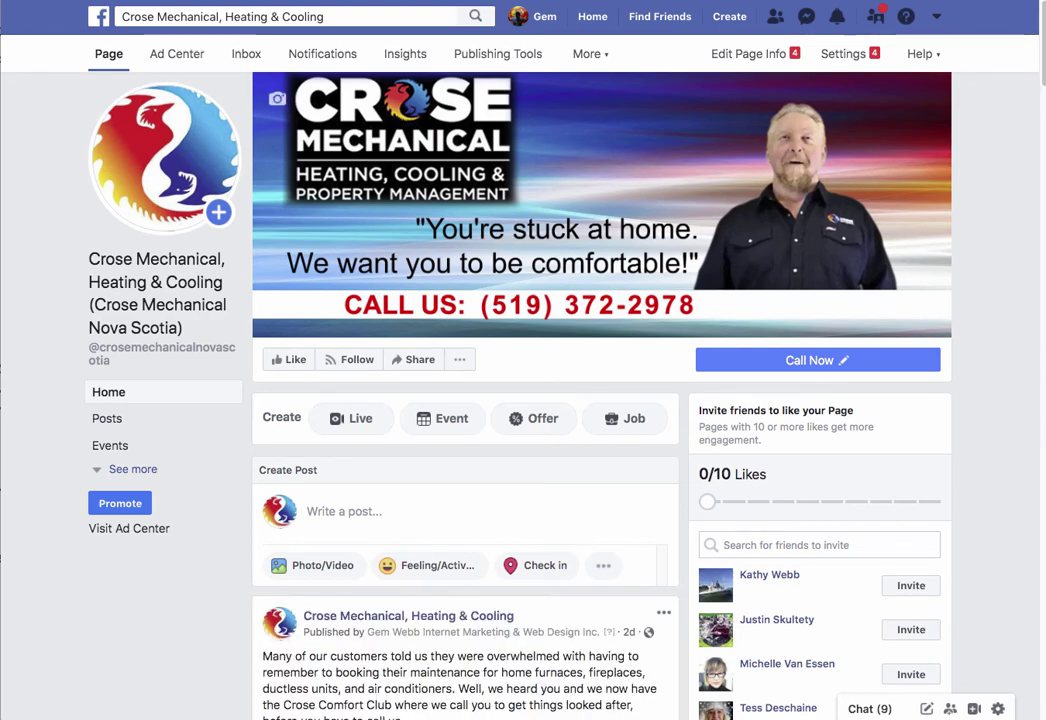
Step: Scroll the Starbucks Canada and Crose Mechanical Stores sections to compare their location maps
{"action": "scroll", "coordinate": [600, 250], "scroll_direction": "down", "scroll_amount": 1}
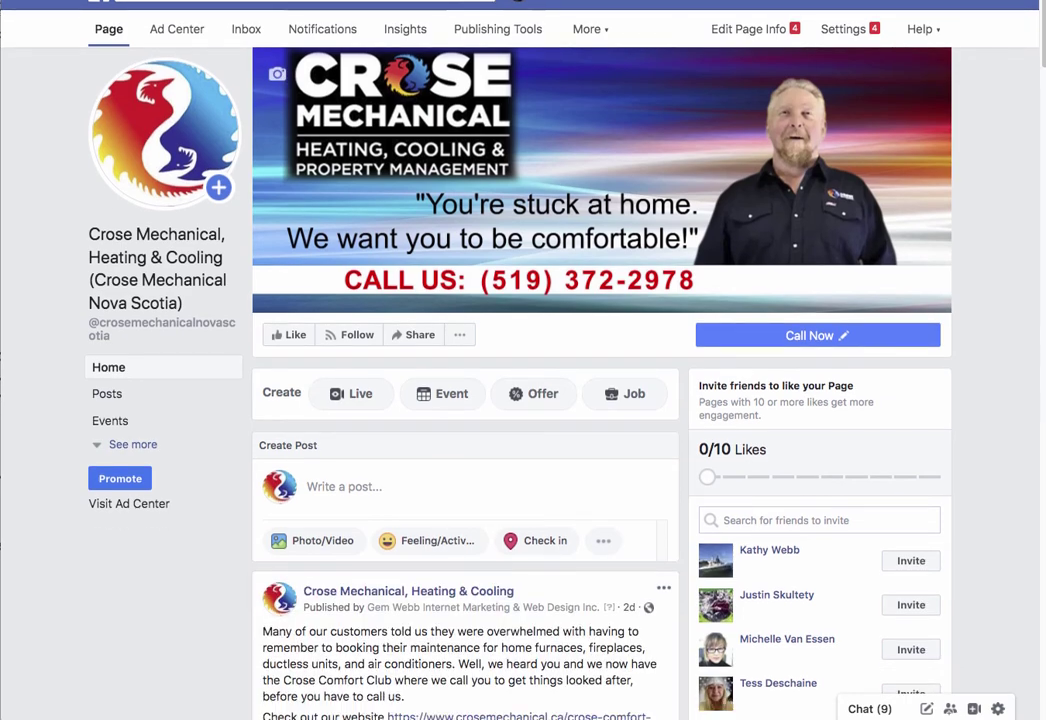
{"action": "scroll", "coordinate": [520, 360], "scroll_direction": "up", "scroll_amount": 1}
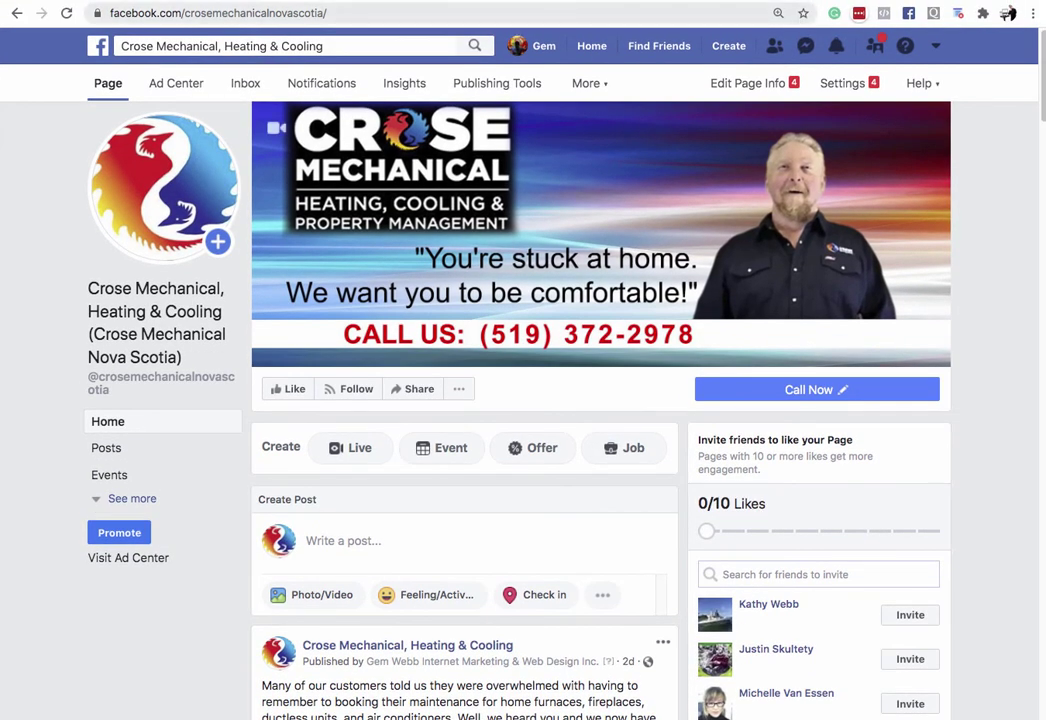
{"action": "scroll", "coordinate": [600, 400], "scroll_direction": "down", "scroll_amount": 2}
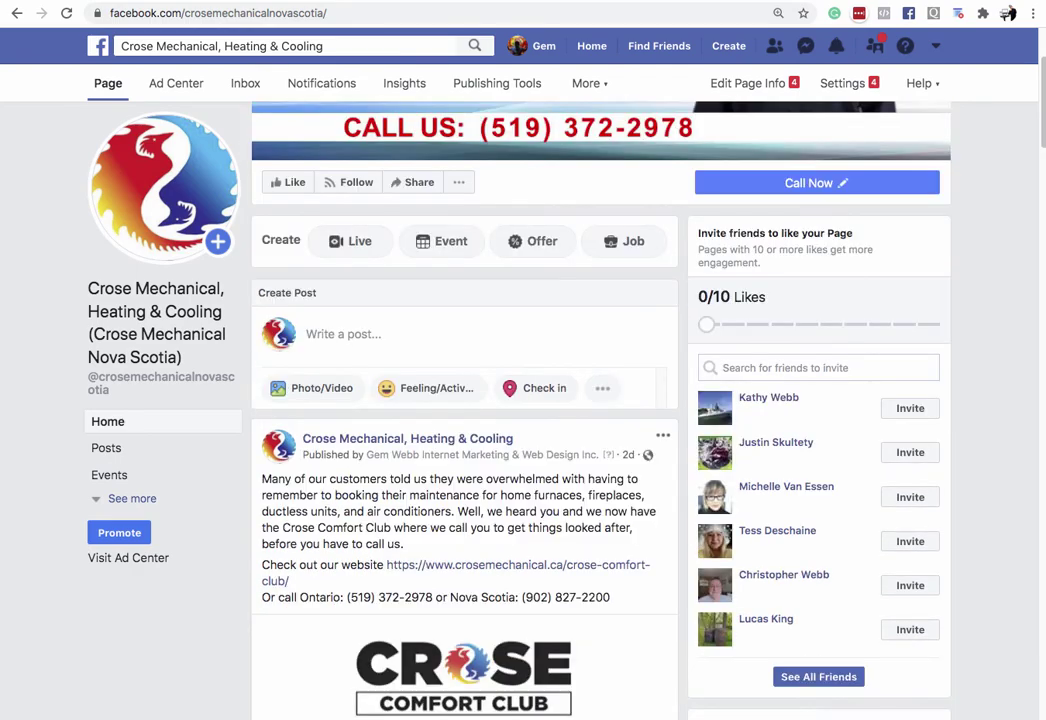
{"action": "scroll", "coordinate": [600, 400], "scroll_direction": "down", "scroll_amount": 8}
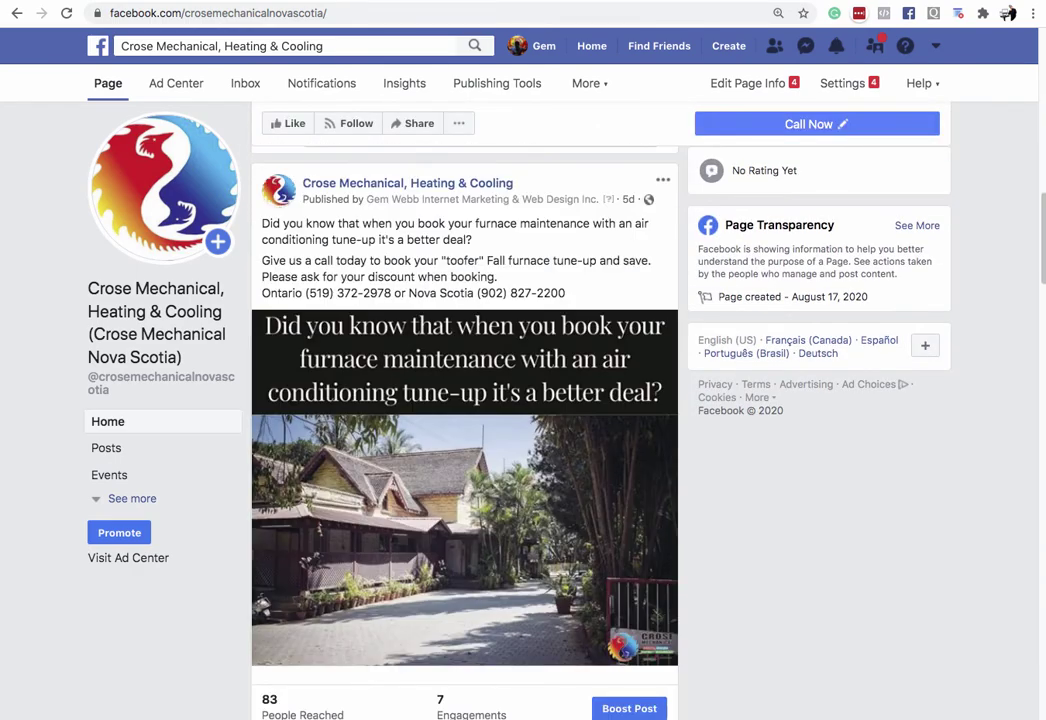
{"action": "scroll", "coordinate": [600, 400], "scroll_direction": "up", "scroll_amount": 9}
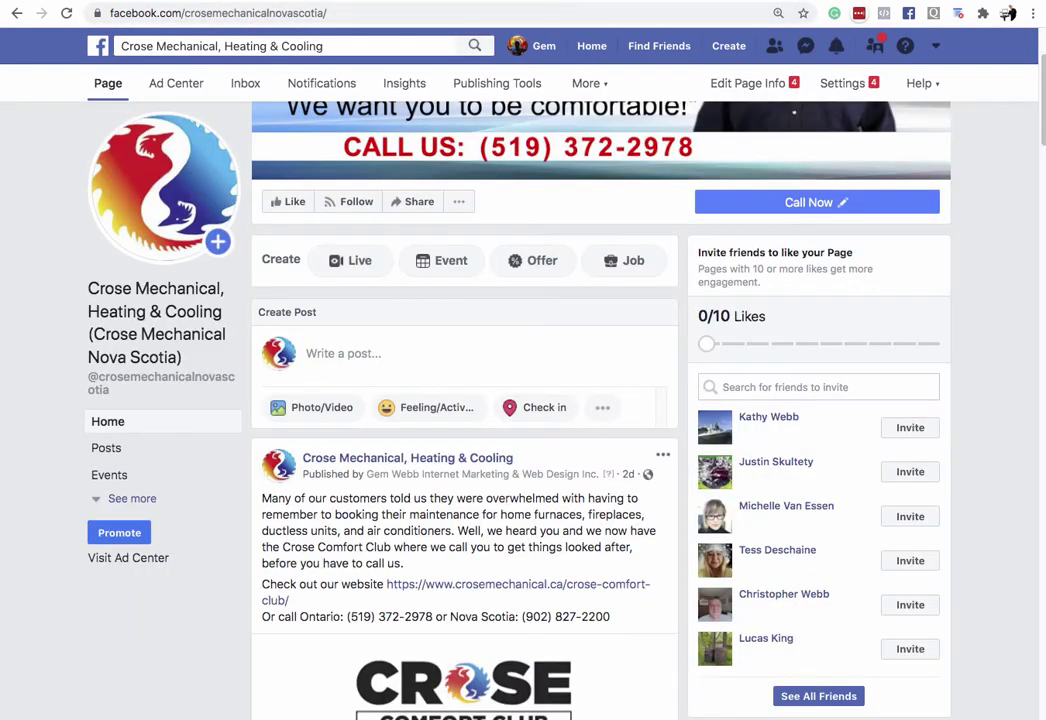
{"action": "scroll", "coordinate": [465, 400], "scroll_direction": "down", "scroll_amount": 8}
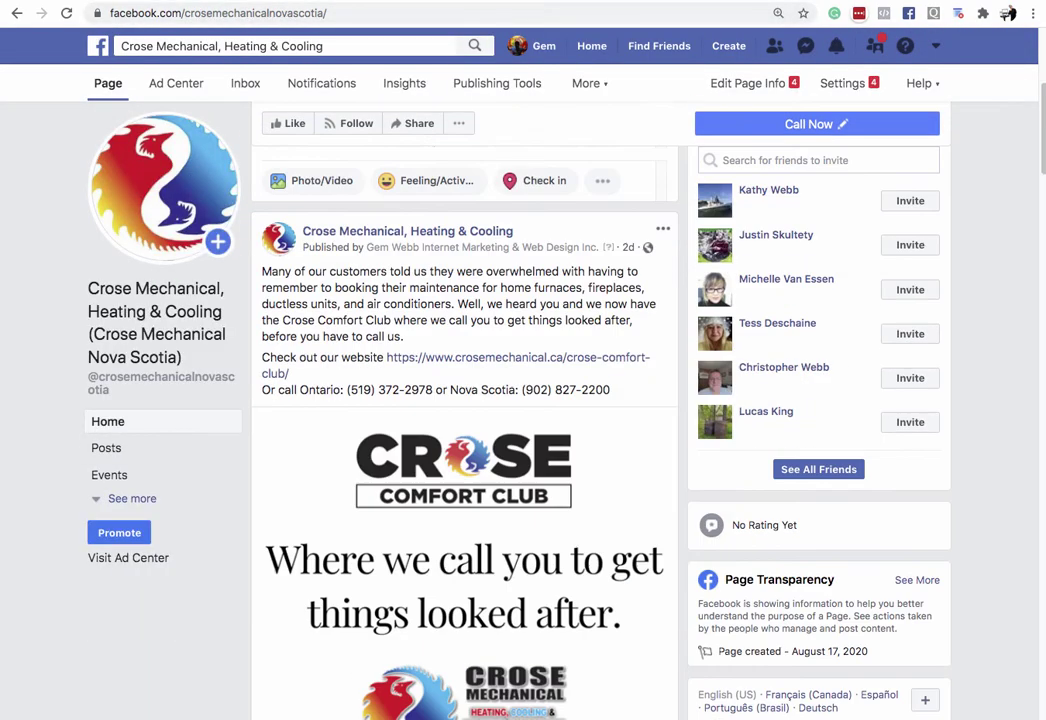
{"action": "scroll", "coordinate": [465, 400], "scroll_direction": "up", "scroll_amount": 10}
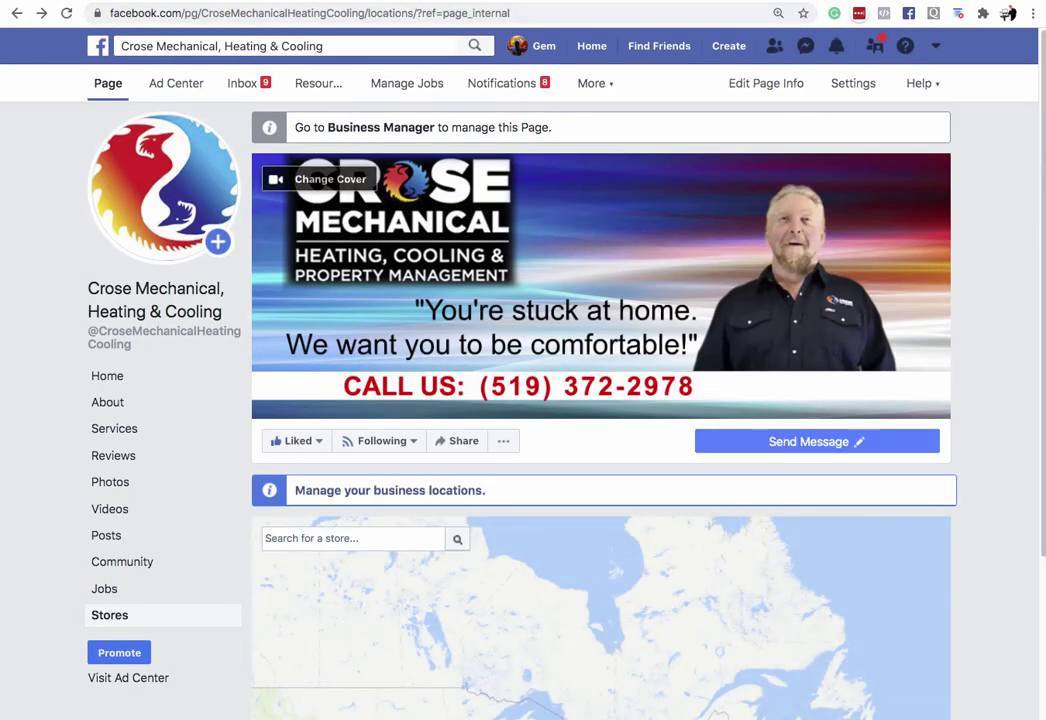
Step: Look at the Ontario and Nova Scotia map pins, then browse the Crose Mechanical home timeline
{"action": "scroll", "coordinate": [600, 420], "scroll_direction": "down", "scroll_amount": 5}
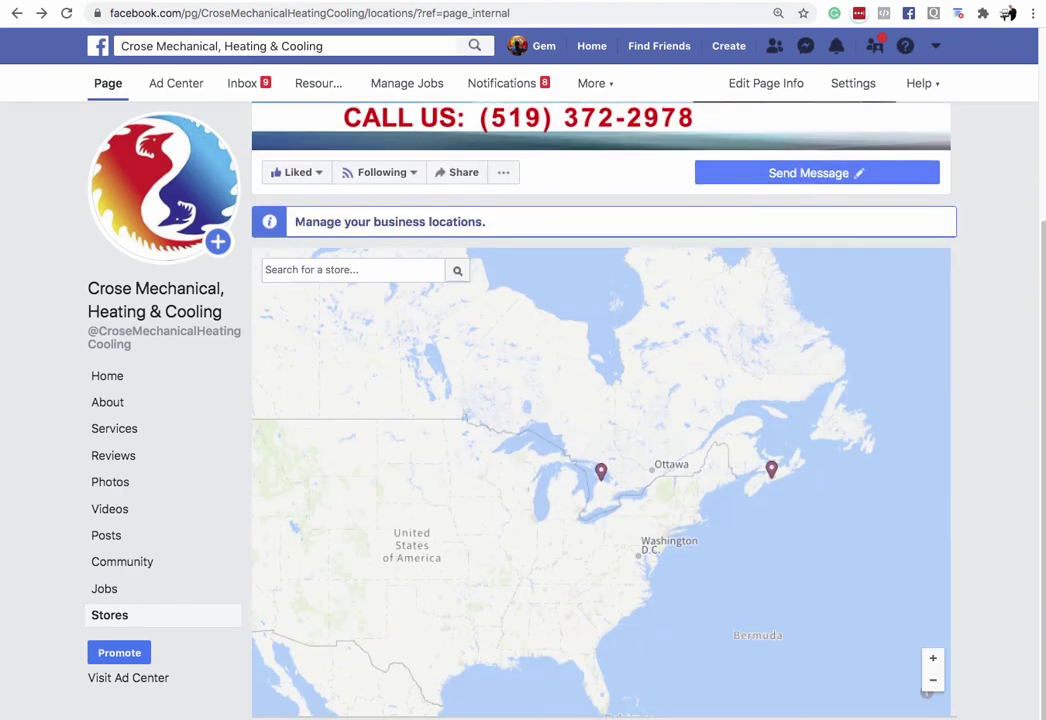
{"action": "left_click", "coordinate": [107, 375]}
{"action": "scroll", "coordinate": [600, 400], "scroll_direction": "down", "scroll_amount": 2}
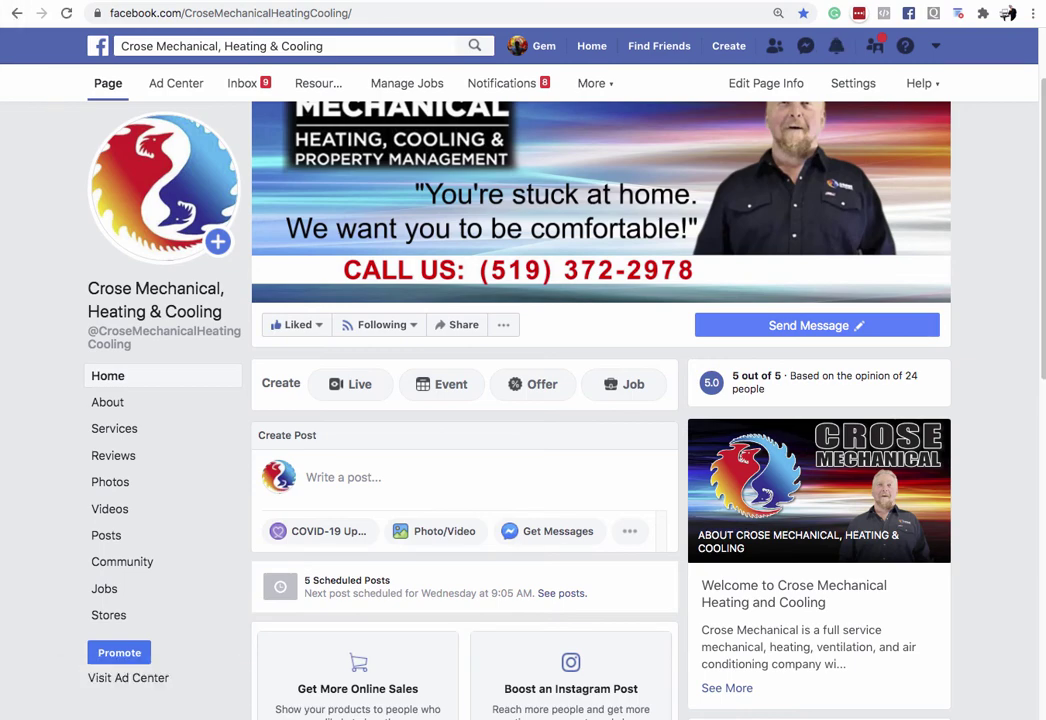
{"action": "scroll", "coordinate": [550, 400], "scroll_direction": "down", "scroll_amount": 10}
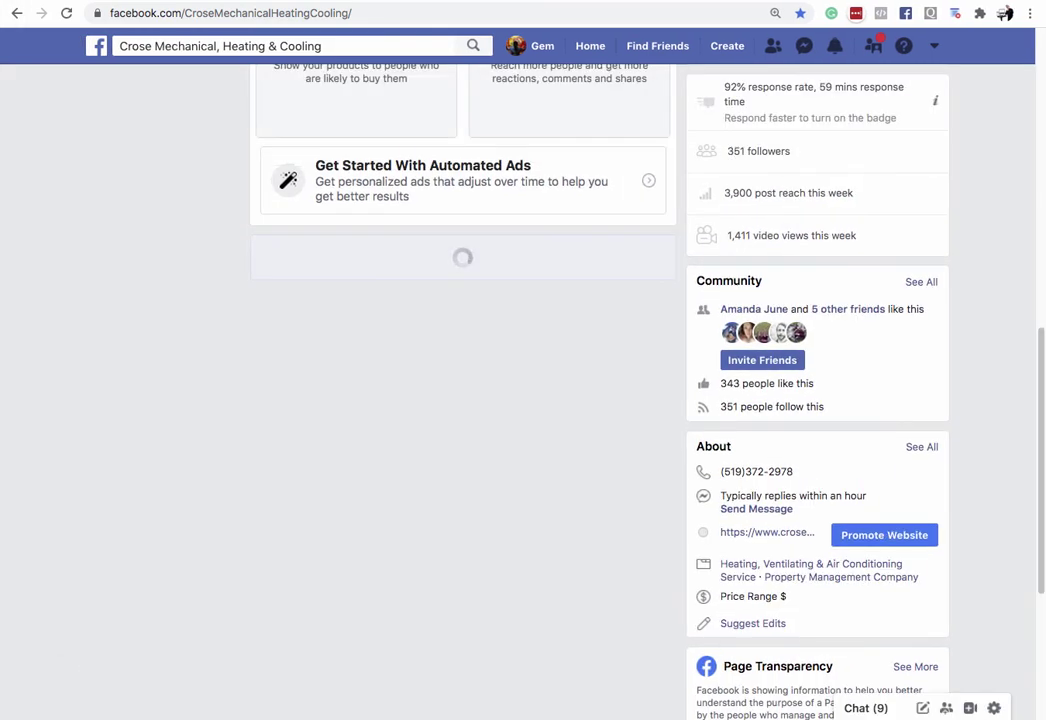
{"action": "scroll", "coordinate": [460, 400], "scroll_direction": "up", "scroll_amount": 10}
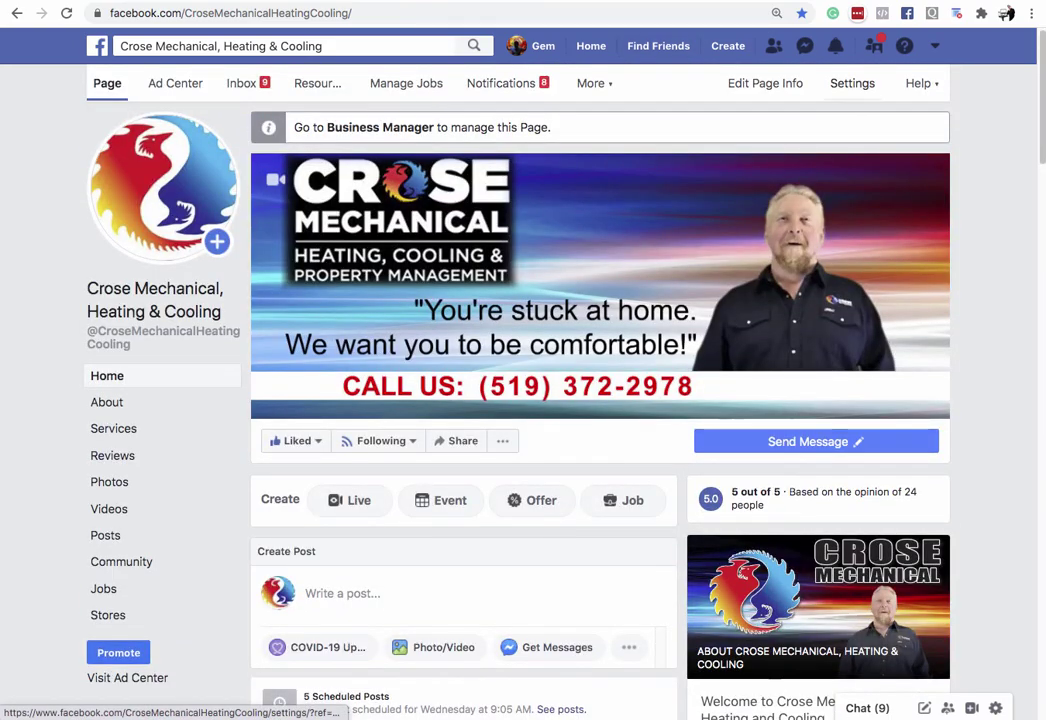
Step: Open the Crose Mechanical page Settings and scroll the General list down to Locations
{"action": "left_click", "coordinate": [852, 83]}
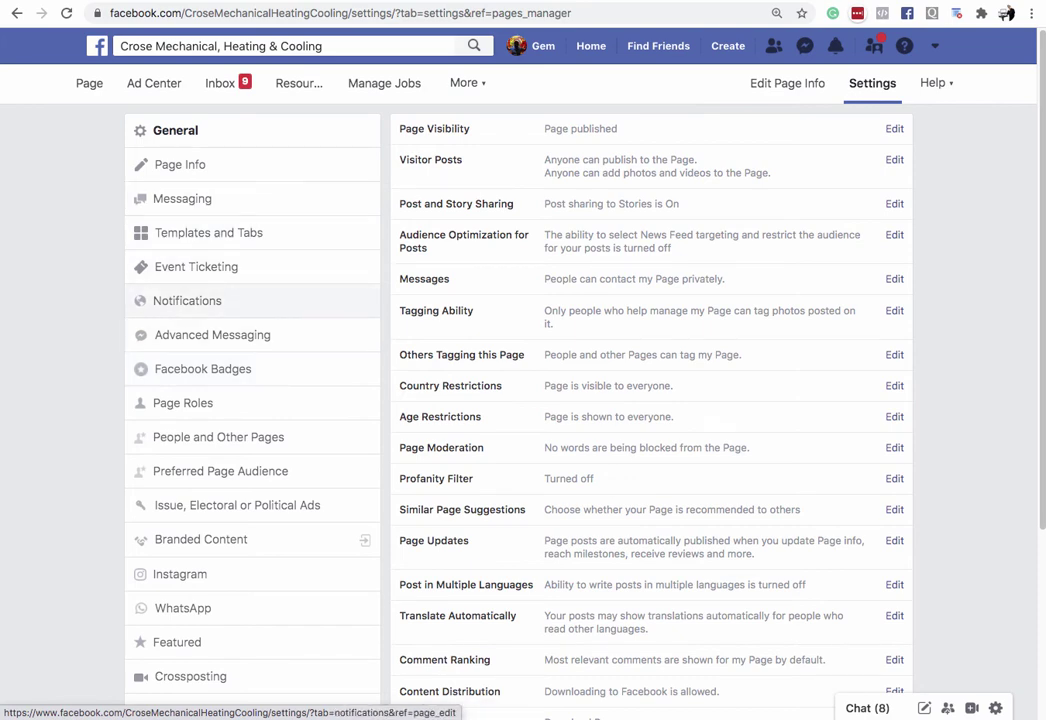
{"action": "scroll", "coordinate": [200, 362], "scroll_direction": "down", "scroll_amount": 3}
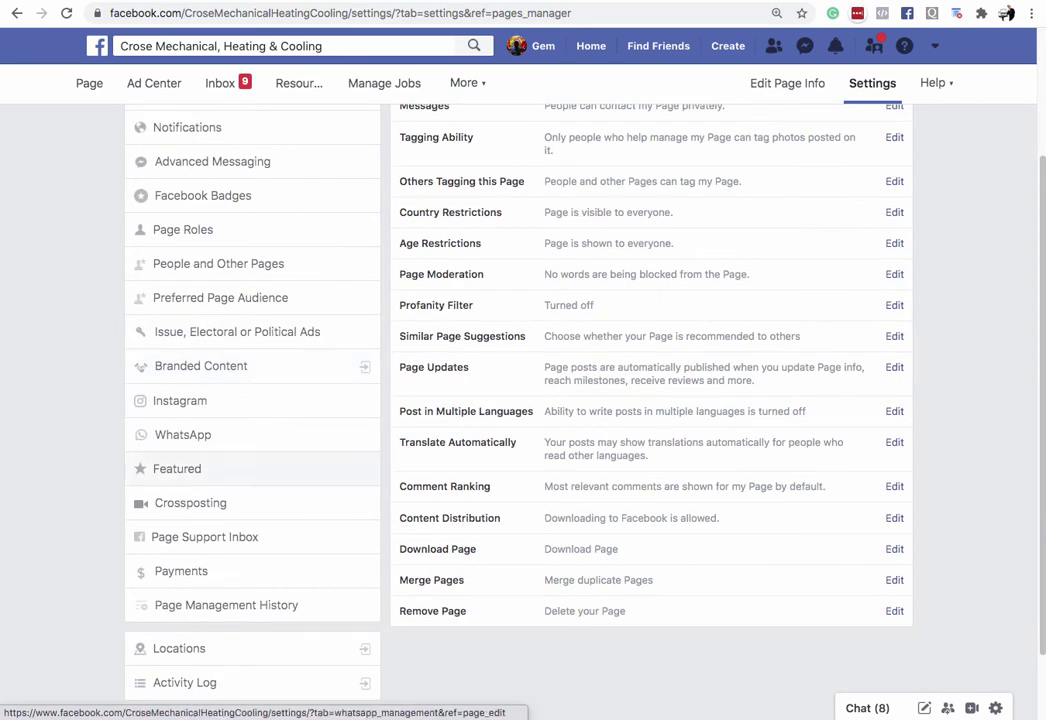
{"action": "scroll", "coordinate": [200, 590], "scroll_direction": "down", "scroll_amount": 2}
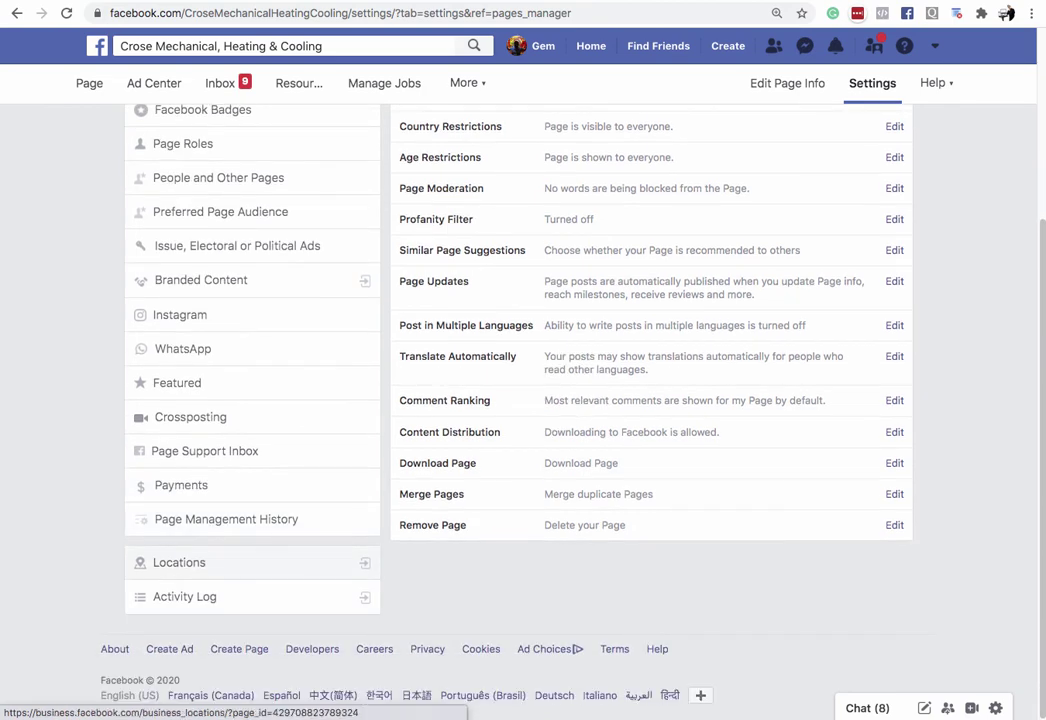
Step: List the Porters Lake and Owen Sound stores in Locations, then review Store Page Settings unchanged
{"action": "left_click", "coordinate": [180, 562]}
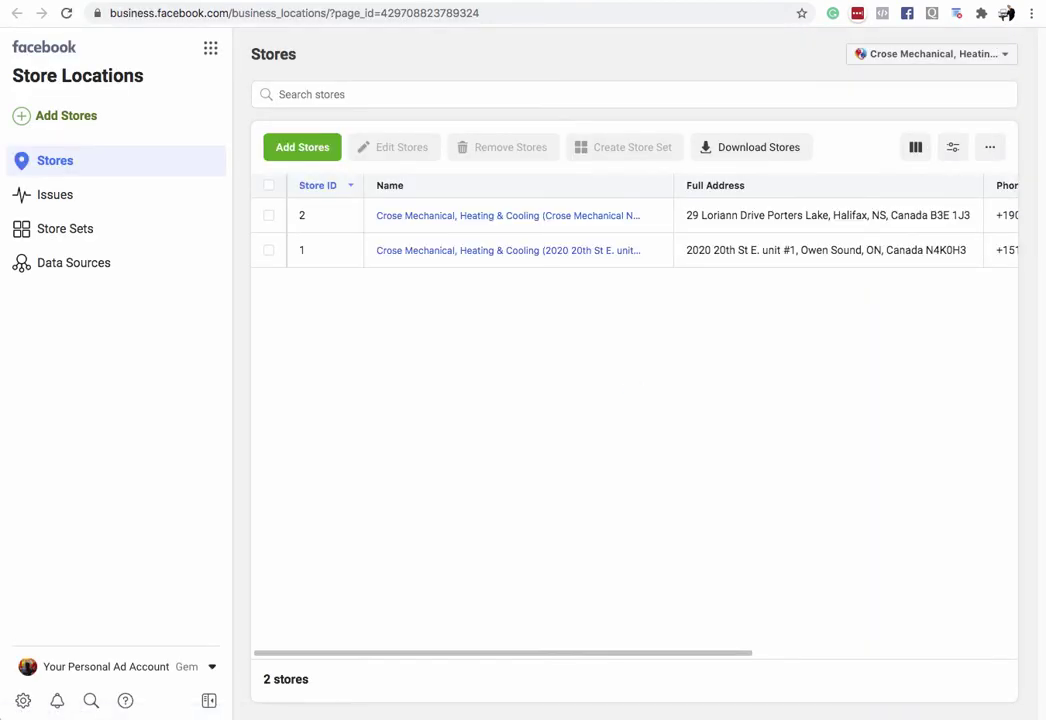
{"action": "left_click", "coordinate": [990, 147]}
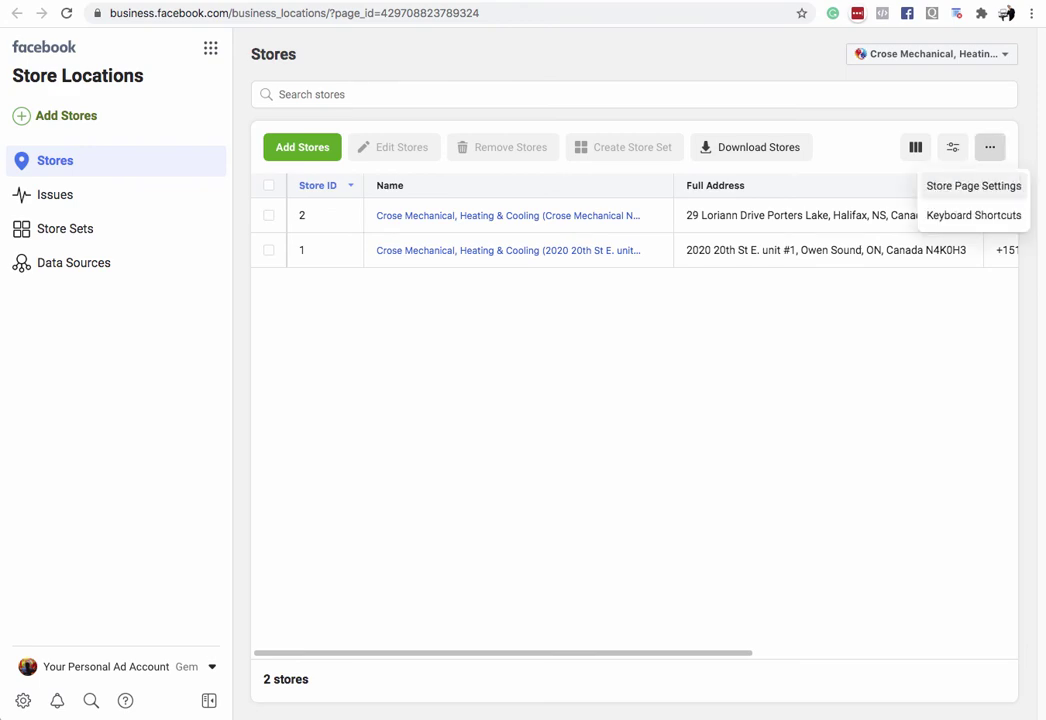
{"action": "left_click", "coordinate": [973, 186]}
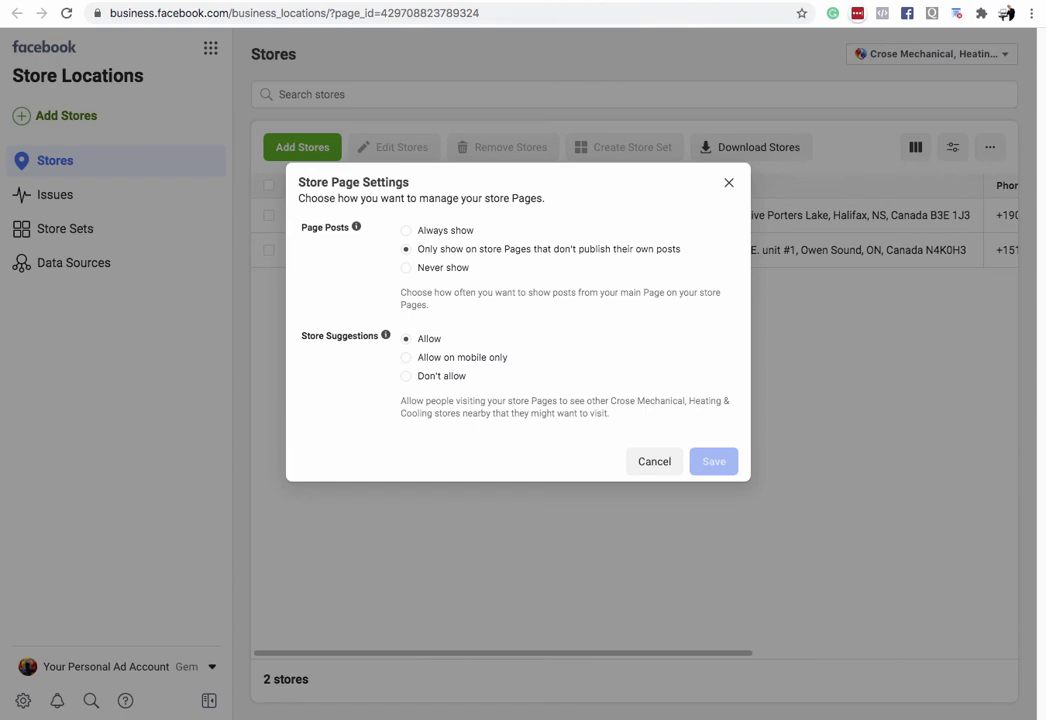
{"action": "key", "text": "Escape"}
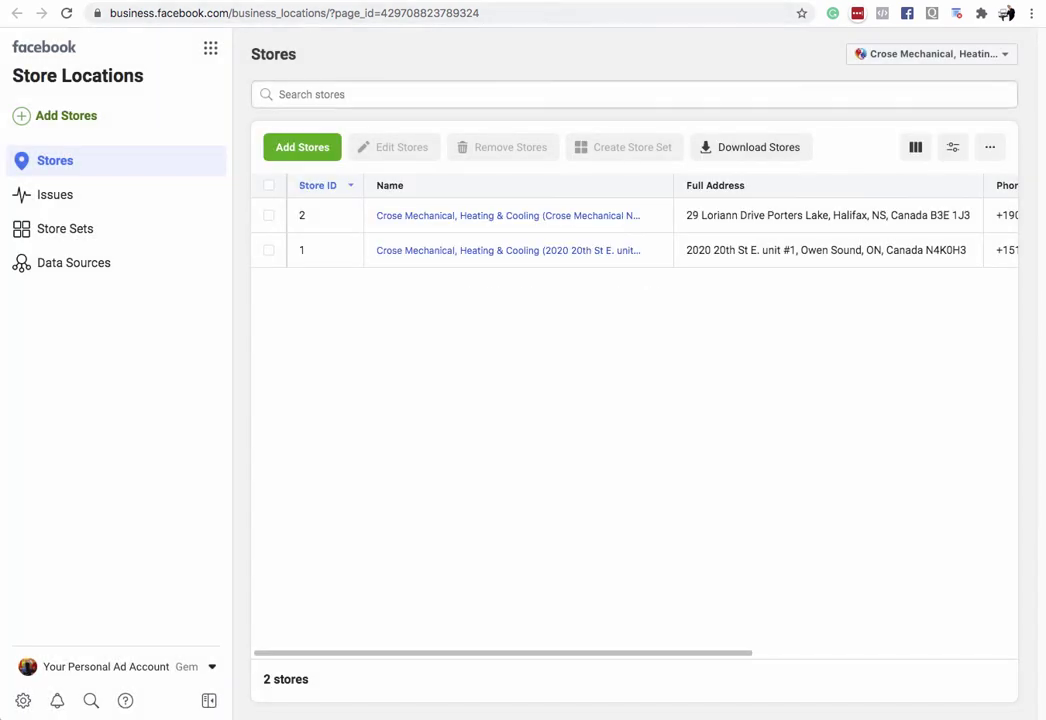
{"action": "left_click", "coordinate": [990, 147]}
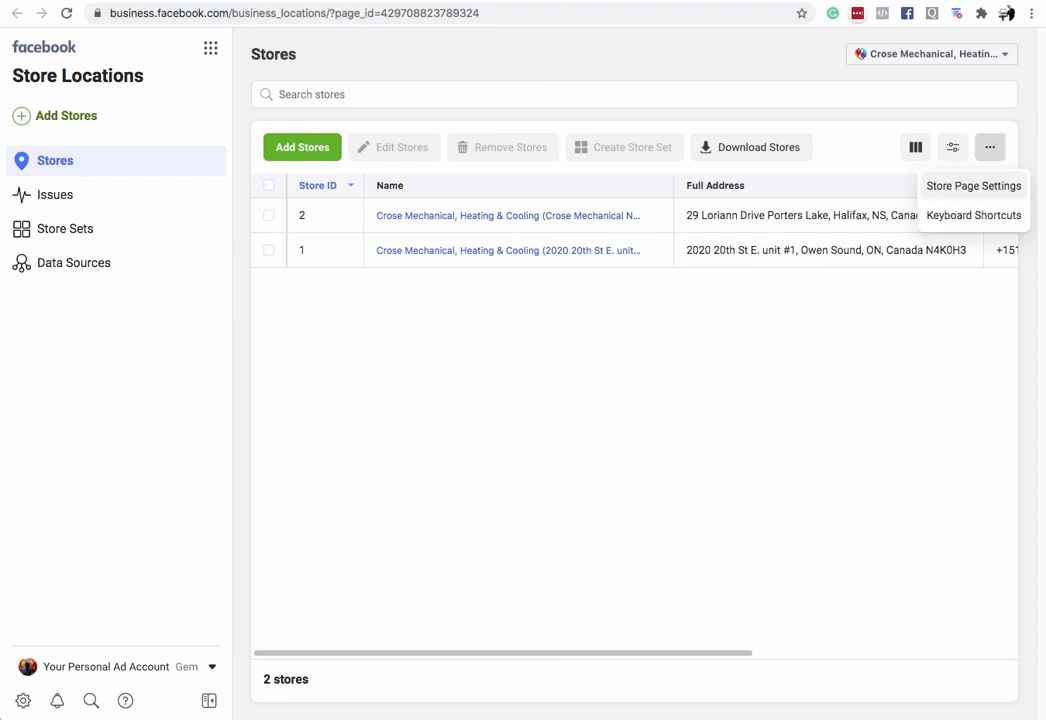
{"action": "left_click", "coordinate": [973, 186]}
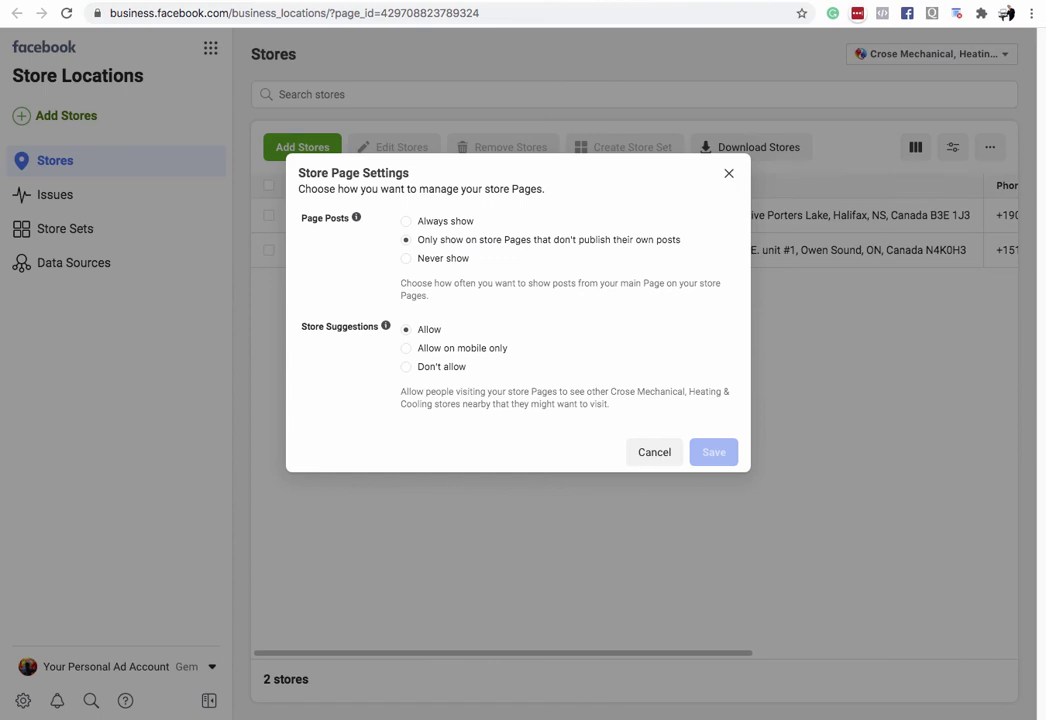
{"action": "mouse_move", "coordinate": [356, 217]}
{"action": "left_click", "coordinate": [654, 452]}
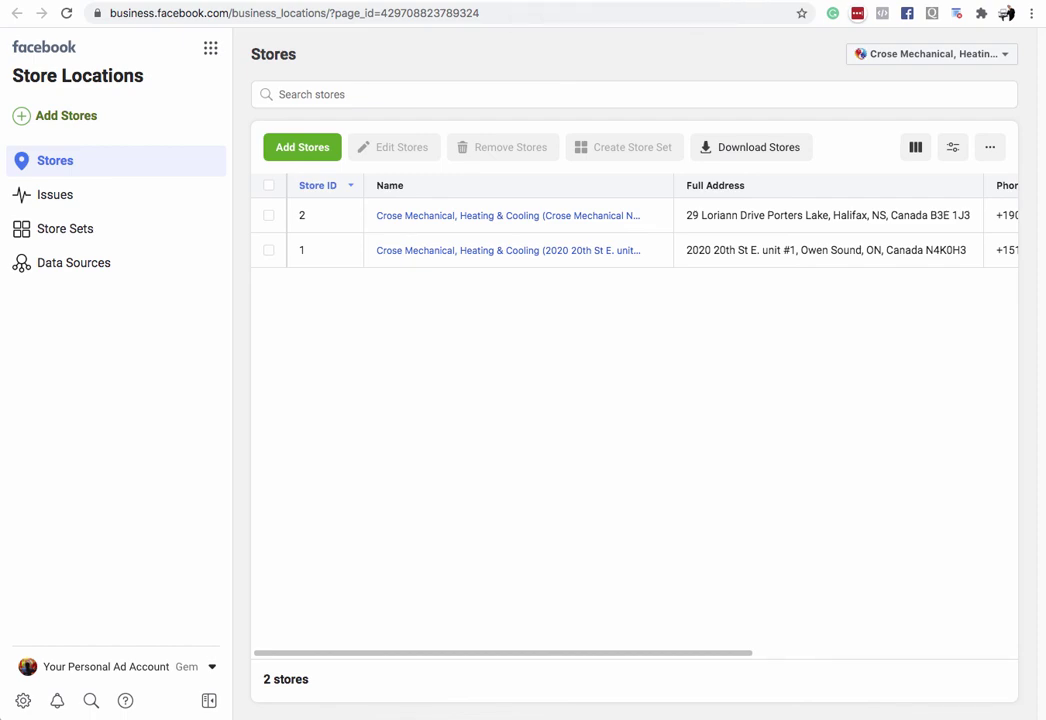
Step: Go from the settings tab back to the Crose Mechanical page and show its Stores map
{"action": "key", "text": "ctrl+Tab"}
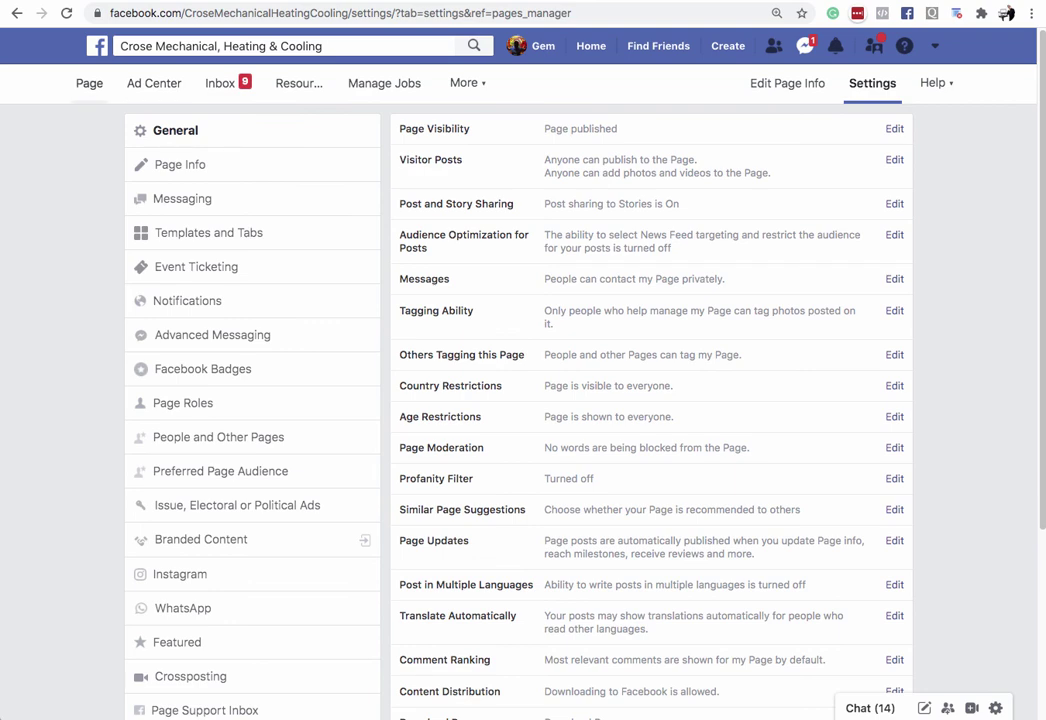
{"action": "left_click", "coordinate": [89, 83]}
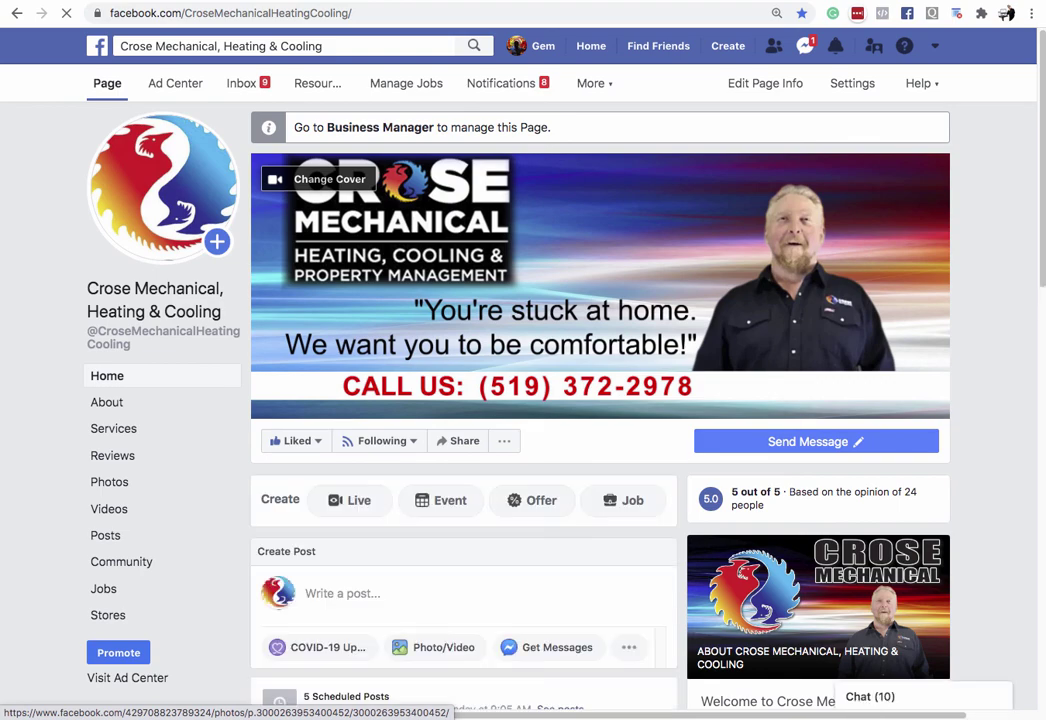
{"action": "left_click", "coordinate": [108, 615]}
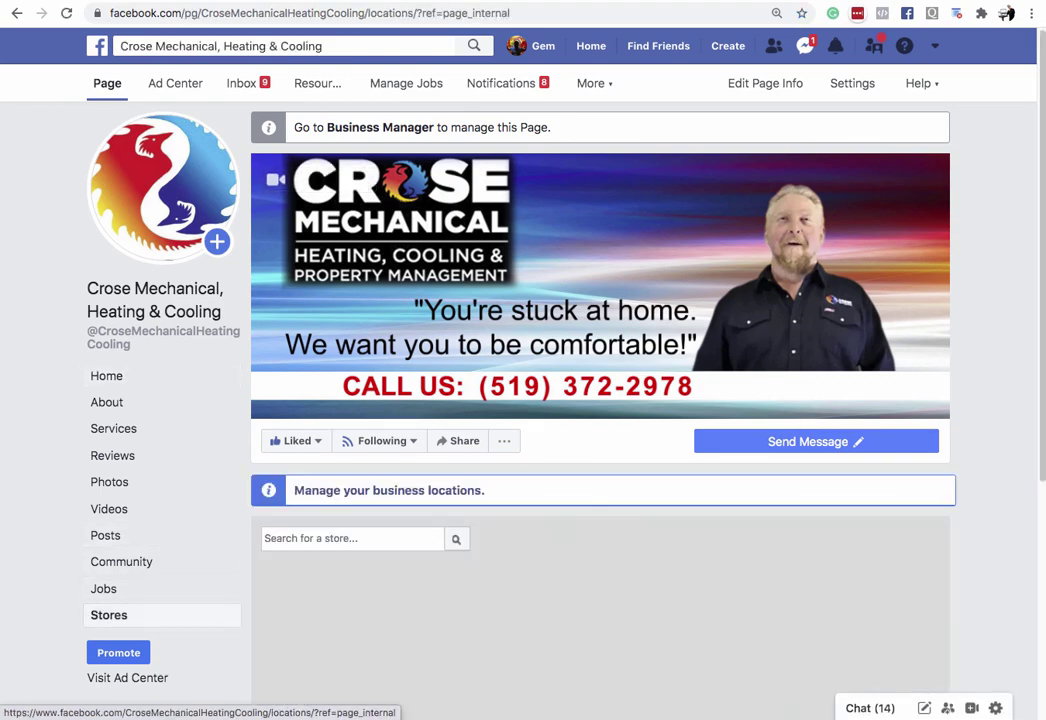